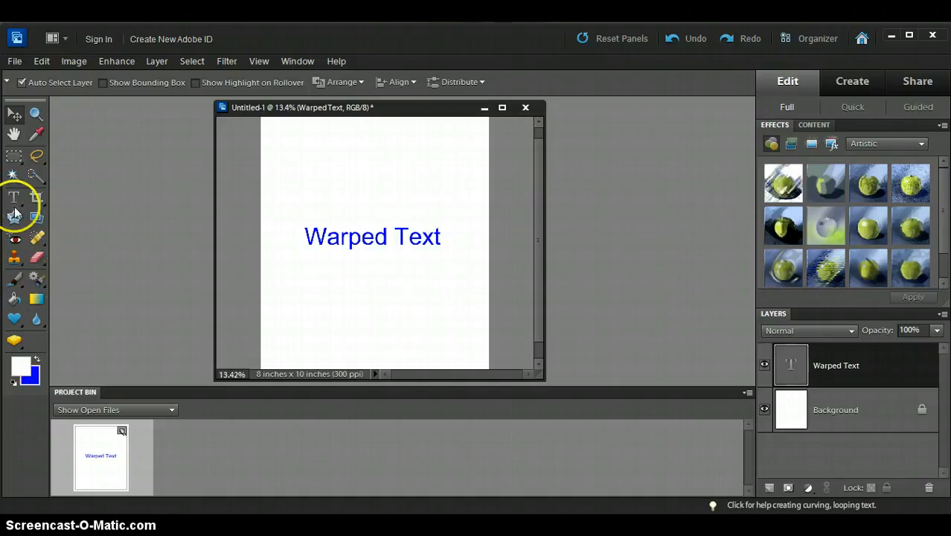
{"action": "left_click", "coordinate": [13, 197]}
{"action": "left_click", "coordinate": [365, 240]}
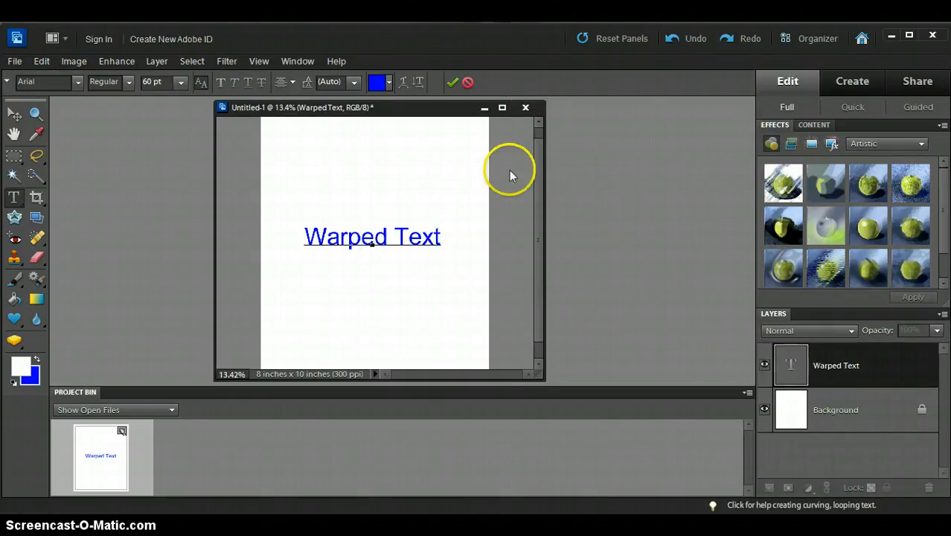
{"action": "left_click", "coordinate": [14, 114]}
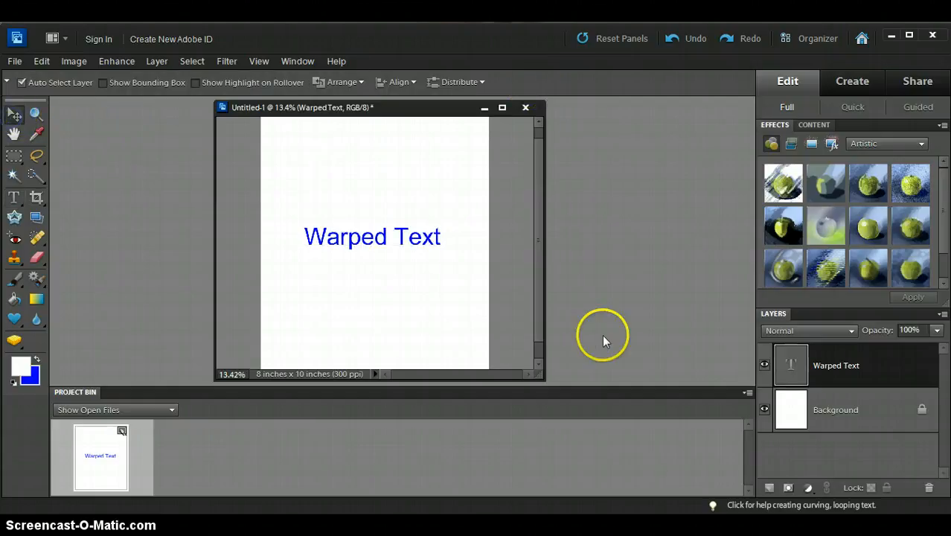
- Duplicate the Warped Text layer and move the copy directly above the original line
{"action": "right_click", "coordinate": [875, 373]}
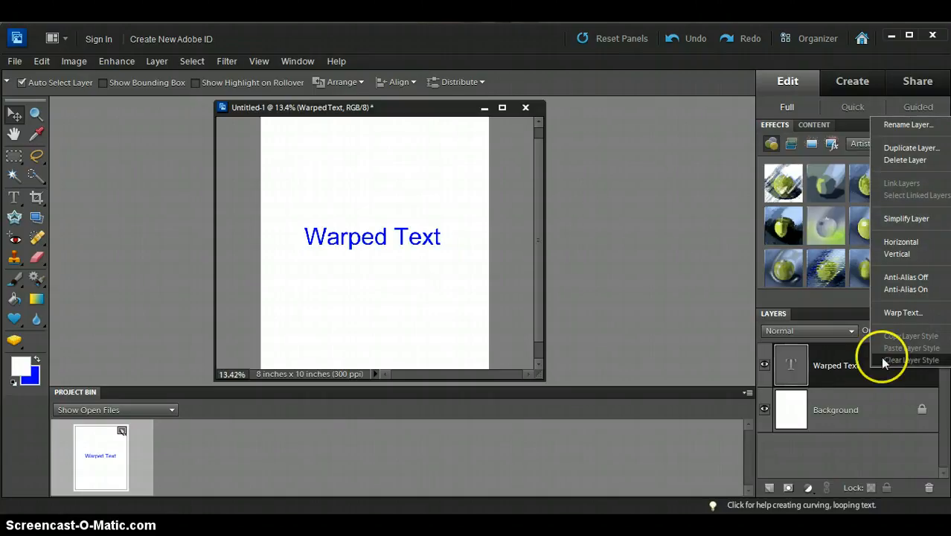
{"action": "left_click", "coordinate": [902, 154]}
{"action": "left_click", "coordinate": [580, 180]}
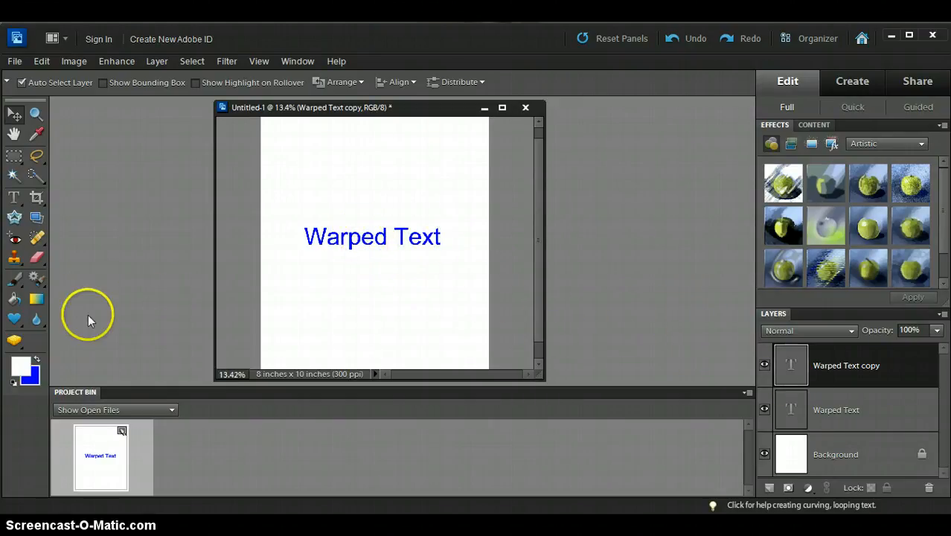
{"action": "left_click", "coordinate": [15, 115]}
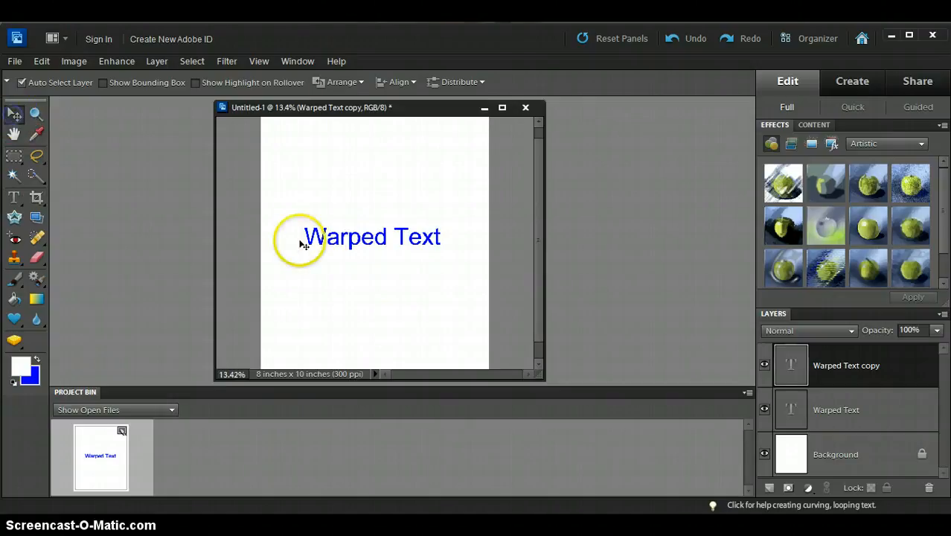
{"action": "left_click_drag", "start_coordinate": [361, 239], "coordinate": [362, 201]}
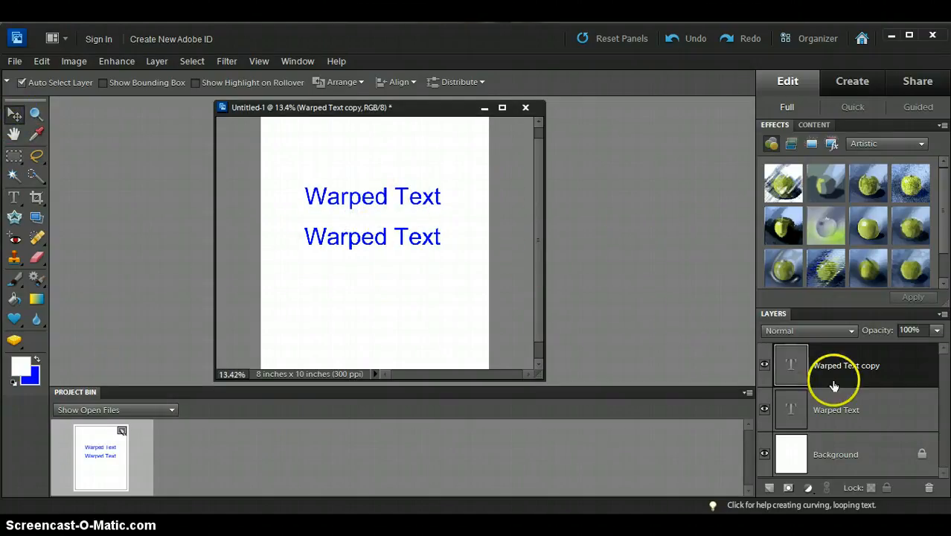
- Duplicate the Warped Text copy layer and move the new copy above the other two lines
{"action": "right_click", "coordinate": [892, 363]}
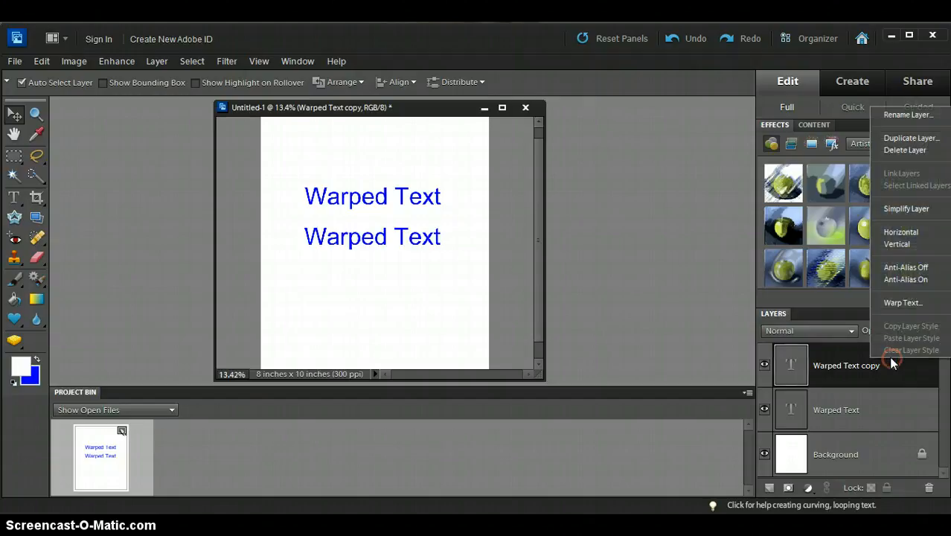
{"action": "left_click", "coordinate": [898, 138]}
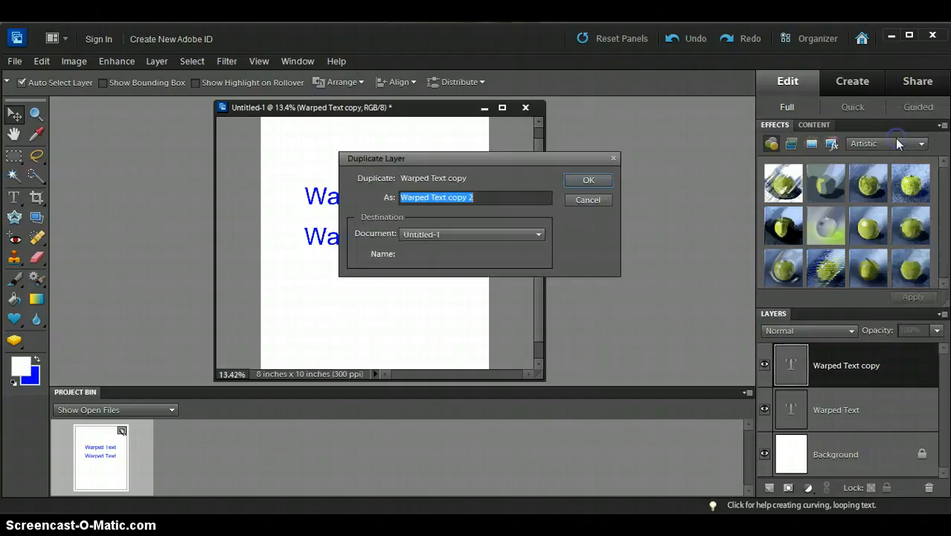
{"action": "left_click", "coordinate": [583, 181]}
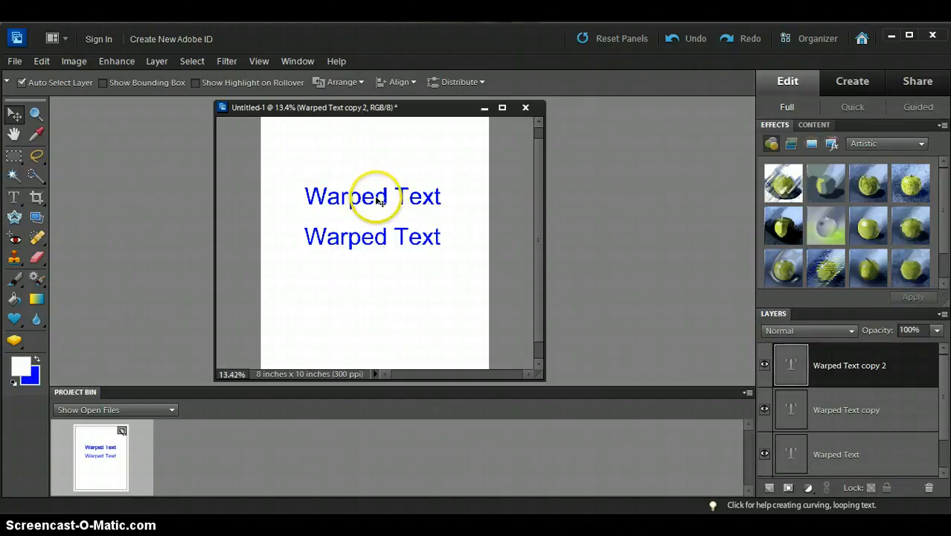
{"action": "left_click_drag", "start_coordinate": [378, 201], "coordinate": [369, 155]}
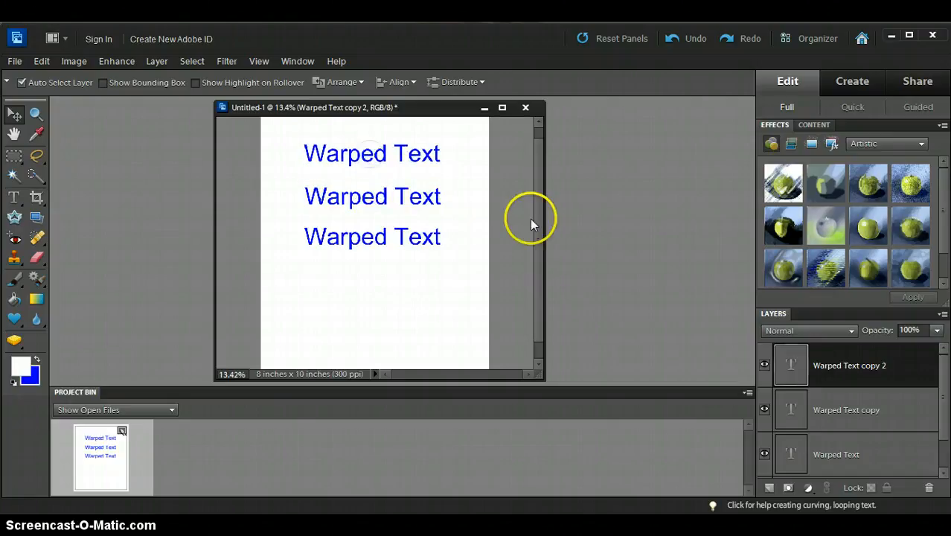
- Duplicate the Warped Text copy 2 layer and move the new copy below all the other lines, near the page's lower end
{"action": "right_click", "coordinate": [897, 372]}
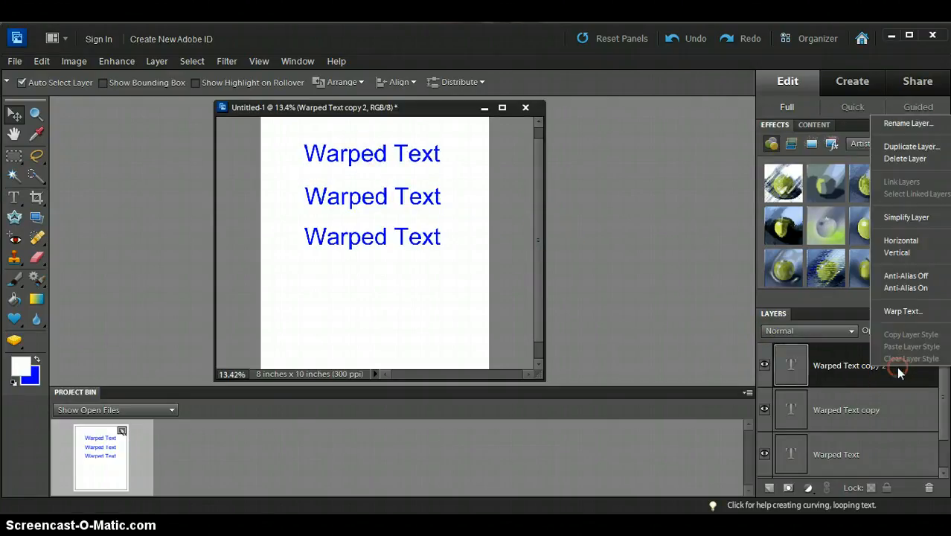
{"action": "left_click", "coordinate": [904, 147]}
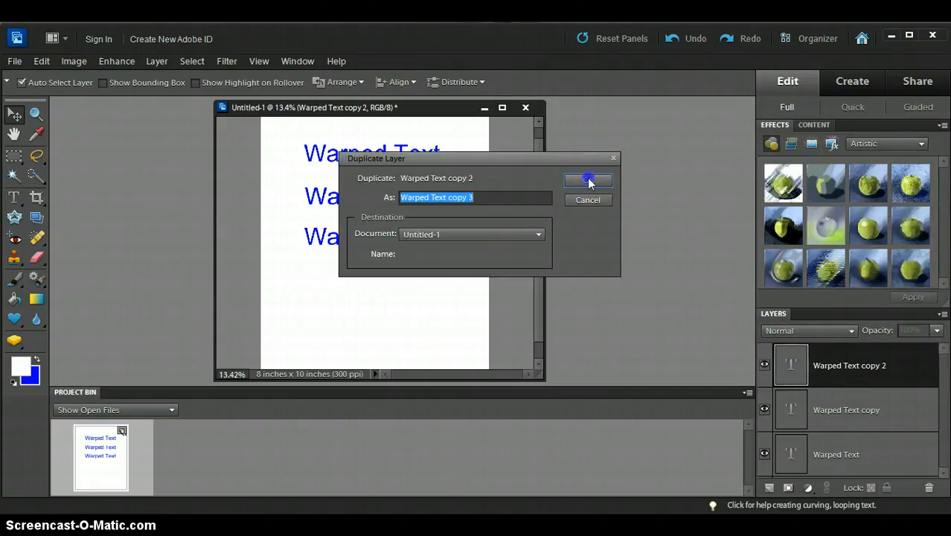
{"action": "left_click", "coordinate": [587, 181]}
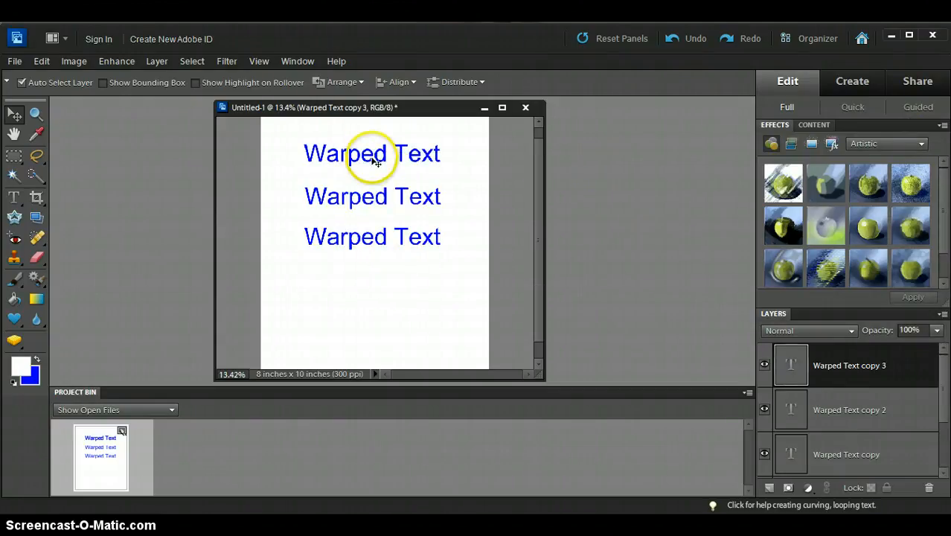
{"action": "left_click_drag", "start_coordinate": [375, 163], "coordinate": [385, 313]}
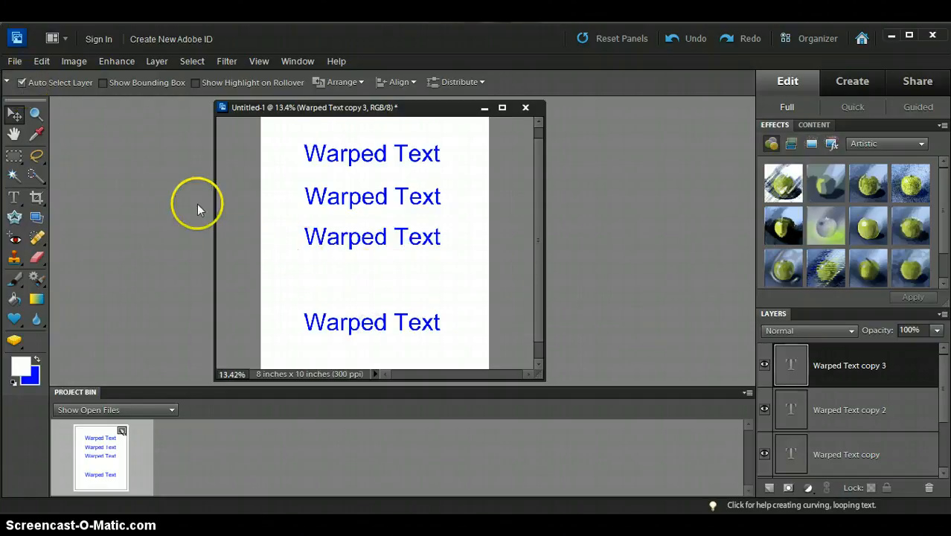
- Move the upper three text lines down so that the four lines are spread roughly evenly over the page
{"action": "left_click_drag", "start_coordinate": [368, 235], "coordinate": [366, 268]}
{"action": "left_click", "coordinate": [374, 198]}
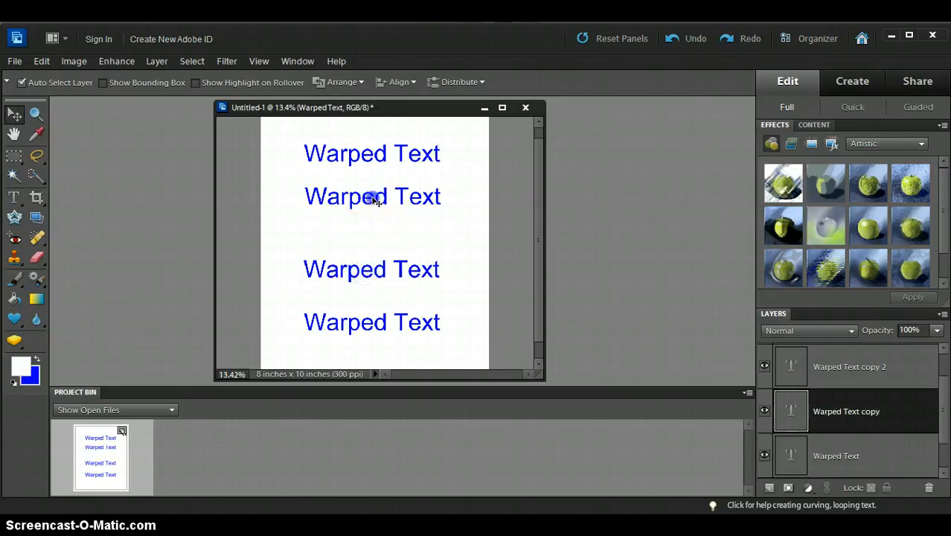
{"action": "left_click_drag", "start_coordinate": [375, 201], "coordinate": [371, 210]}
{"action": "left_click", "coordinate": [362, 155]}
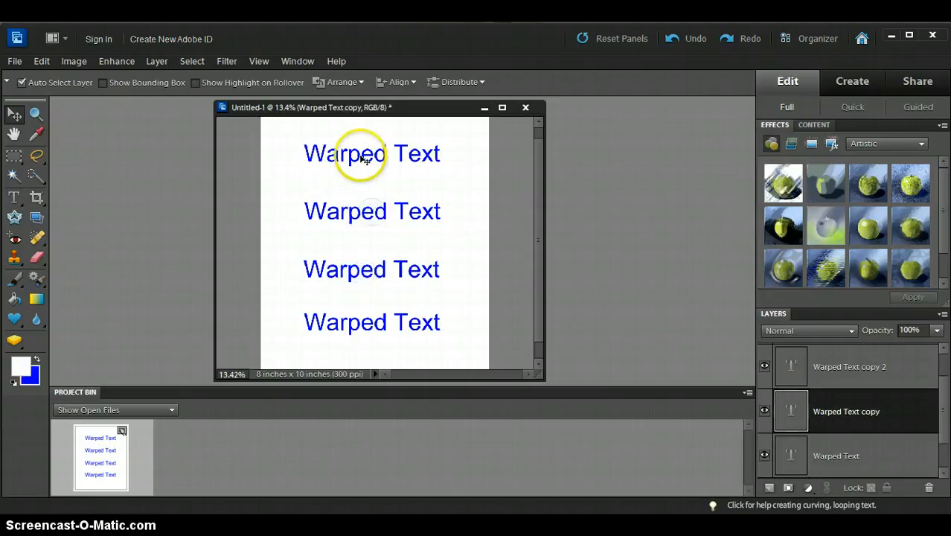
{"action": "left_click_drag", "start_coordinate": [363, 155], "coordinate": [363, 162]}
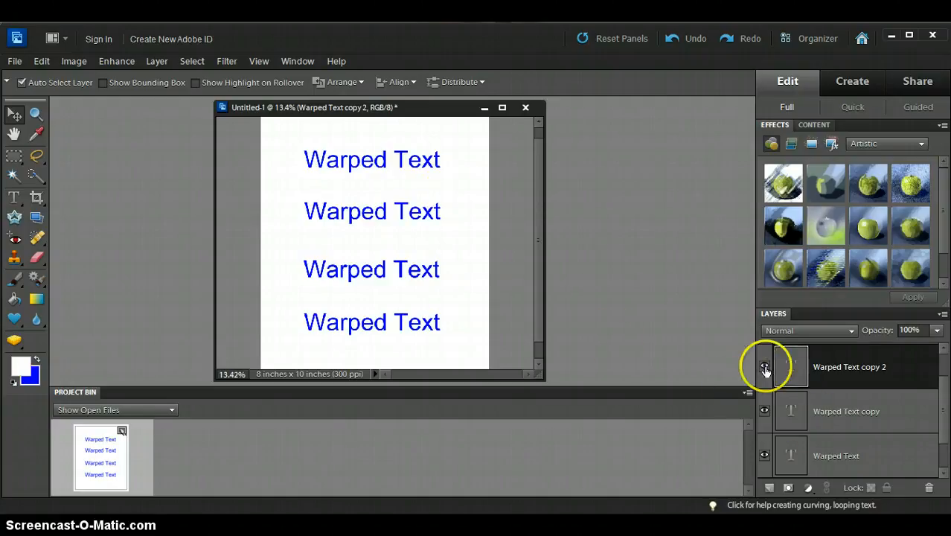
- Identify the topmost line's layer by toggling its visibility, and give that text the Arc warp style
{"action": "left_click", "coordinate": [13, 198]}
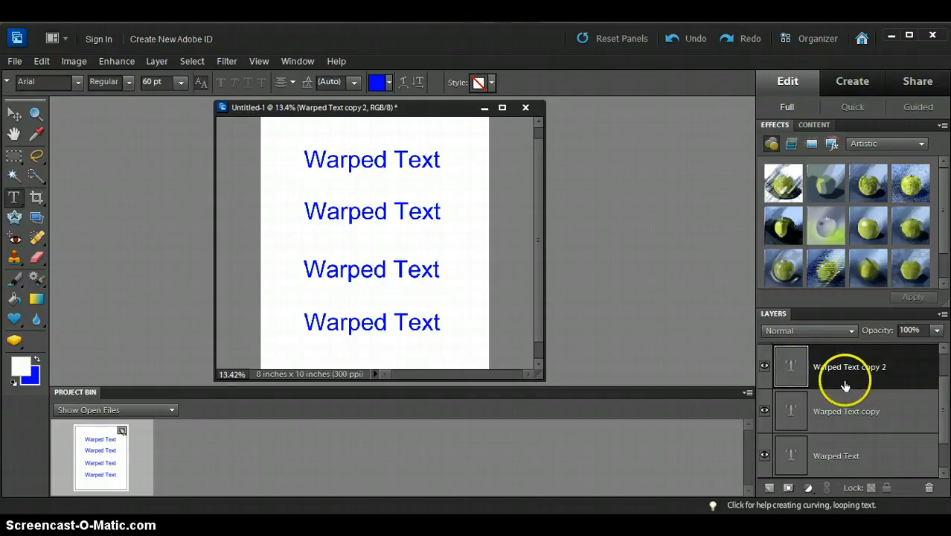
{"action": "left_click", "coordinate": [764, 366]}
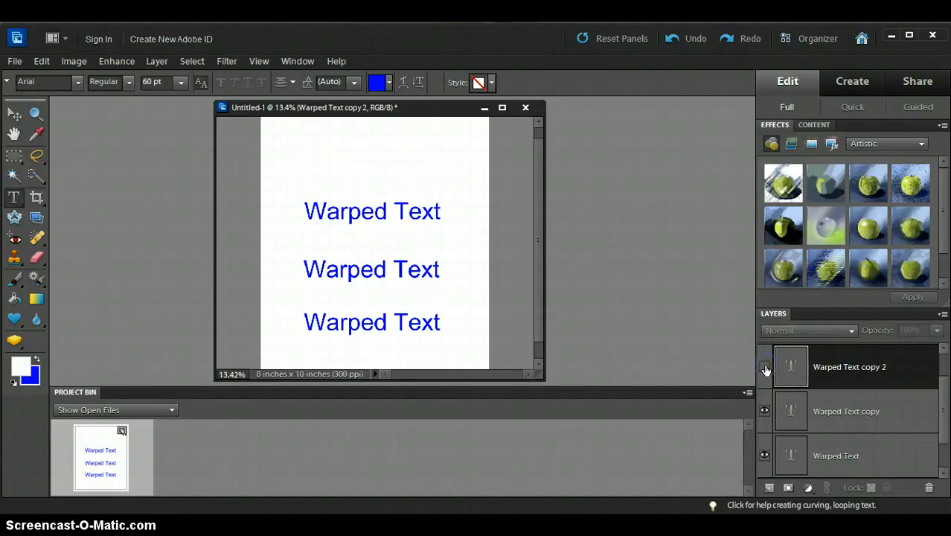
{"action": "left_click", "coordinate": [764, 367]}
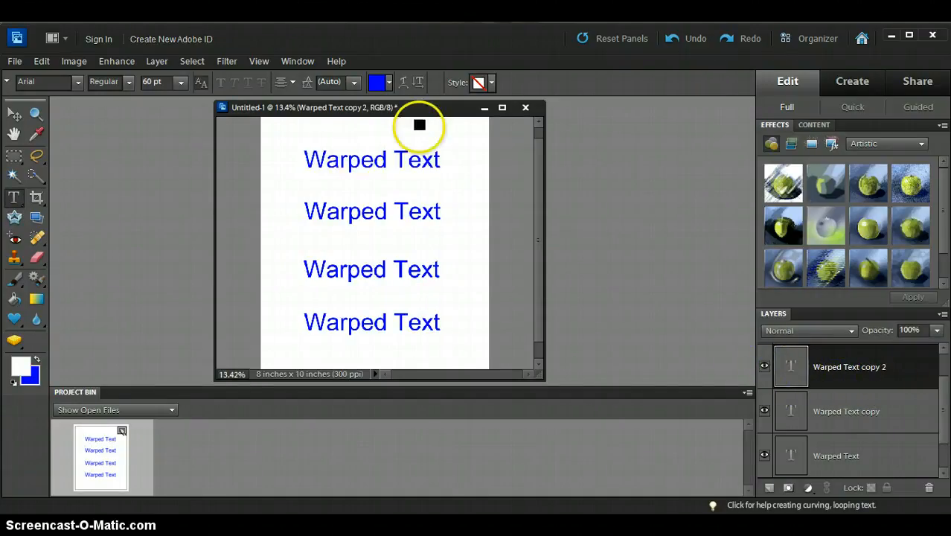
{"action": "left_click", "coordinate": [403, 83]}
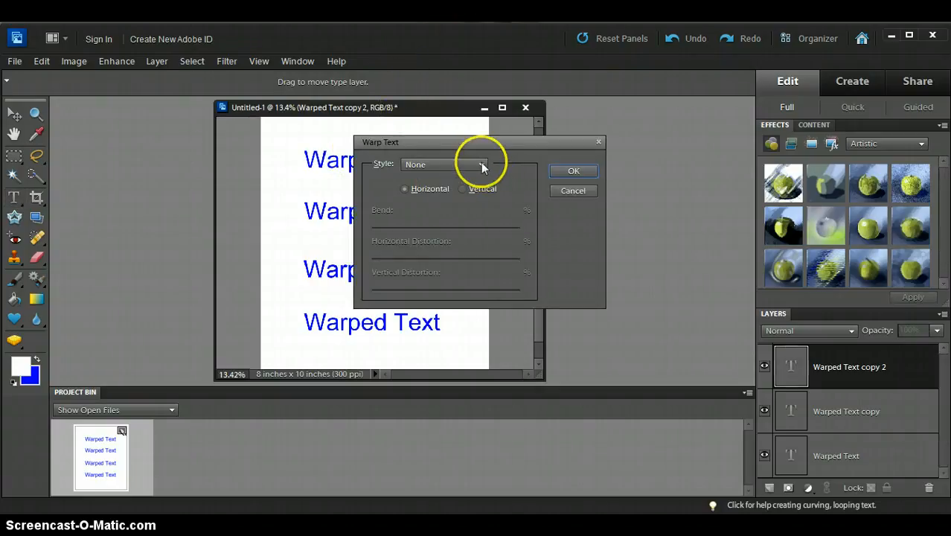
{"action": "left_click_drag", "start_coordinate": [488, 142], "coordinate": [682, 137]}
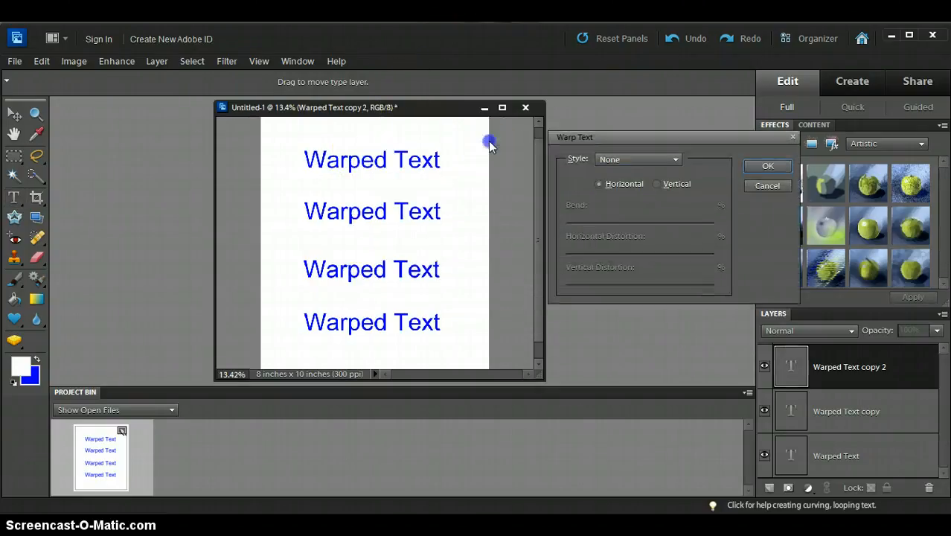
{"action": "left_click", "coordinate": [675, 161]}
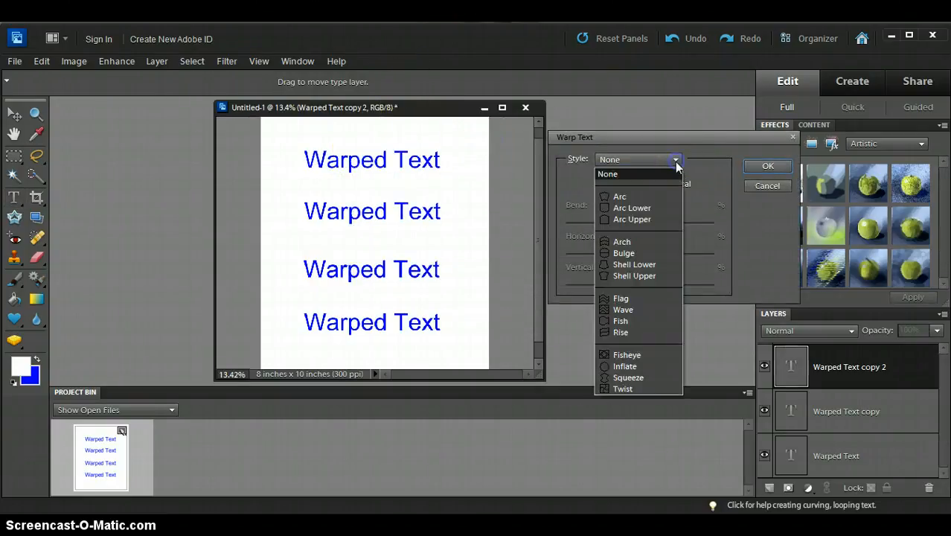
{"action": "left_click", "coordinate": [617, 197]}
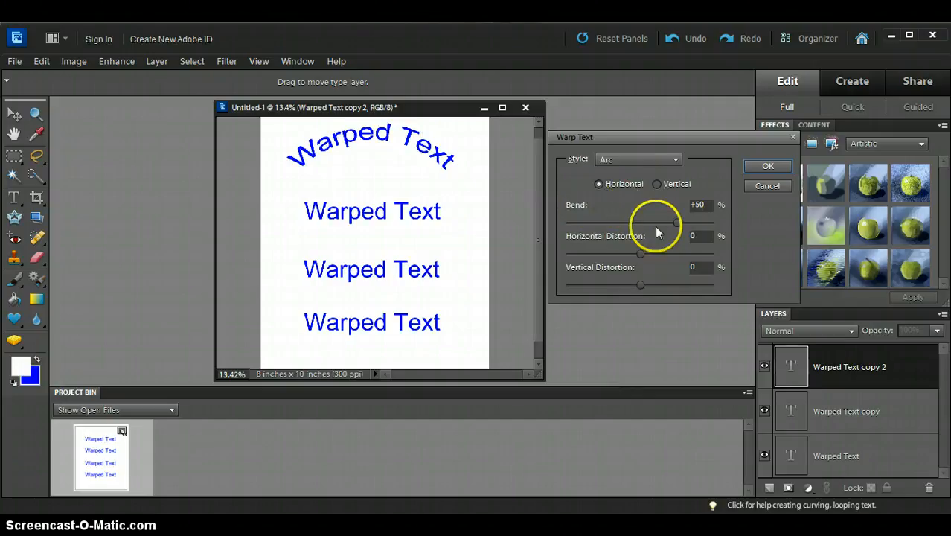
- Set the Arc warp's bend to +31% and horizontal distortion to -25%, and apply it to the topmost line
{"action": "left_click_drag", "start_coordinate": [676, 223], "coordinate": [663, 222]}
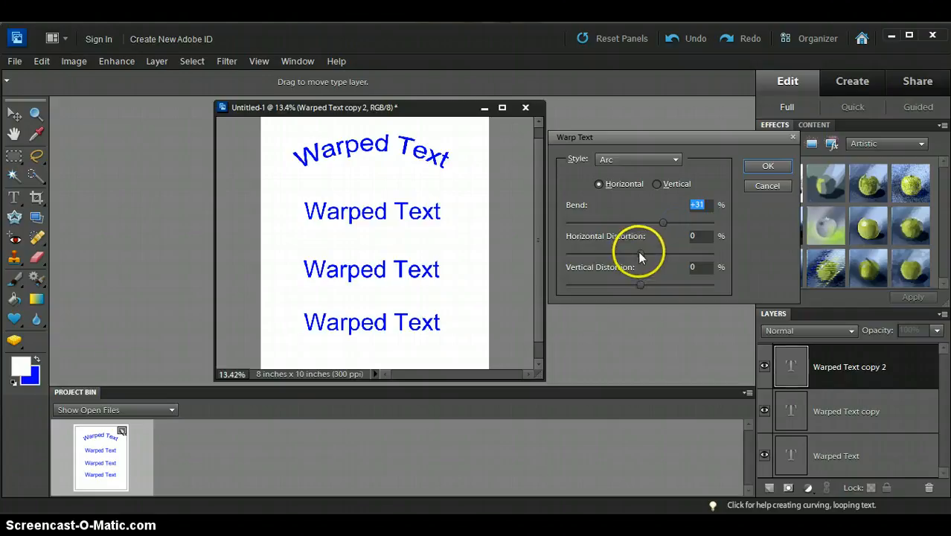
{"action": "left_click", "coordinate": [640, 254]}
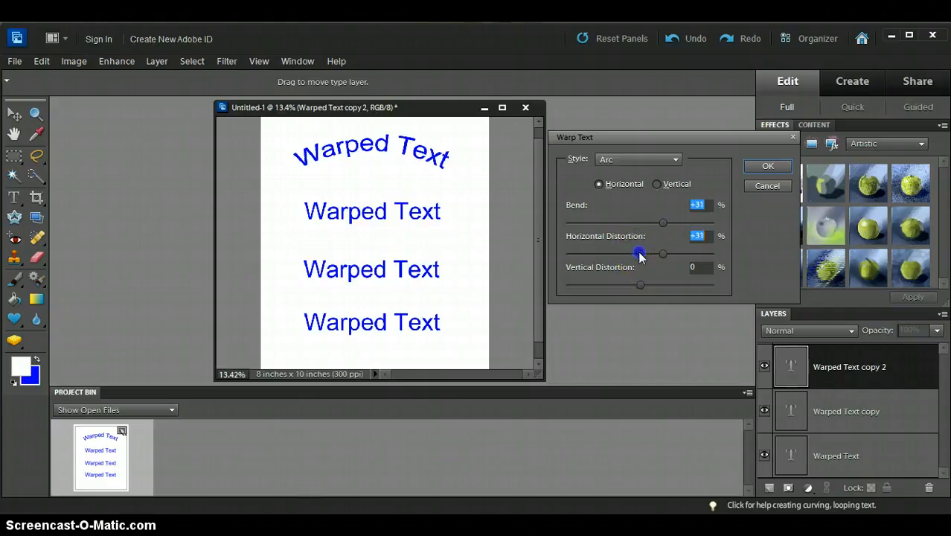
{"action": "left_click_drag", "start_coordinate": [662, 253], "coordinate": [635, 254]}
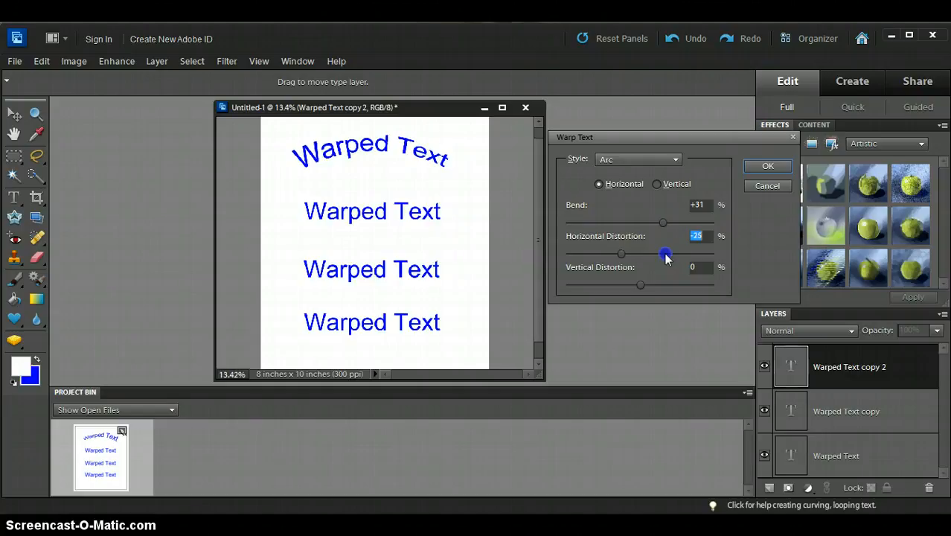
{"action": "left_click", "coordinate": [764, 169]}
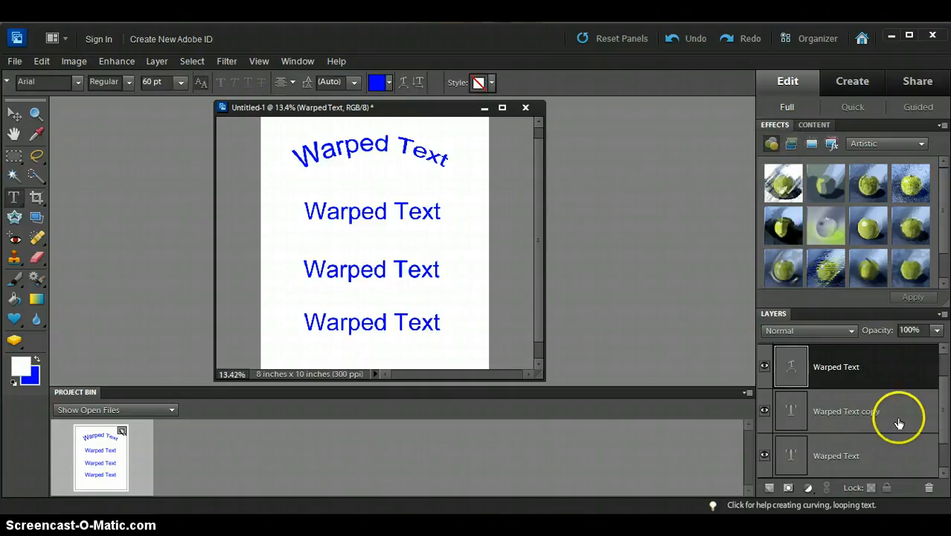
- Select the Warped Text copy layer, check its line by toggling visibility, and give that text the Flag warp style
{"action": "left_click", "coordinate": [897, 420]}
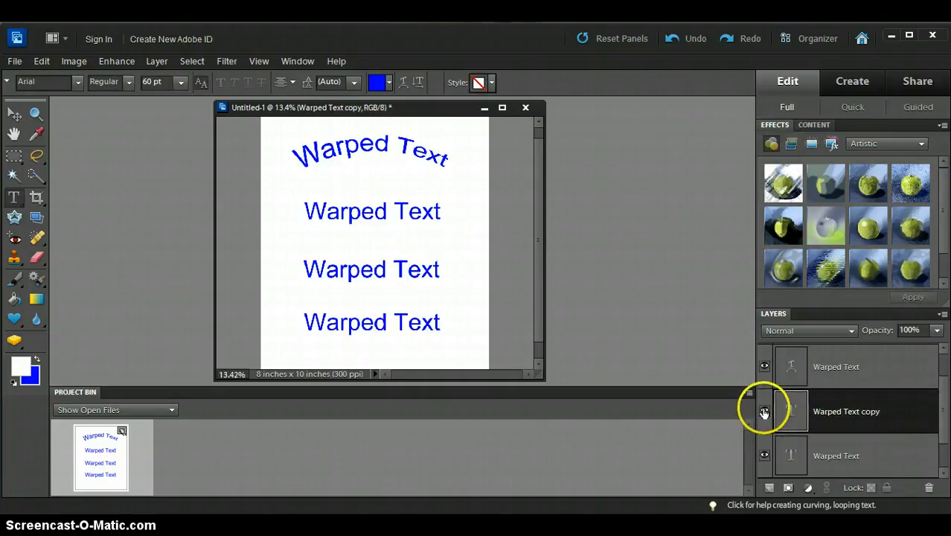
{"action": "left_click", "coordinate": [764, 411]}
{"action": "left_click", "coordinate": [763, 411]}
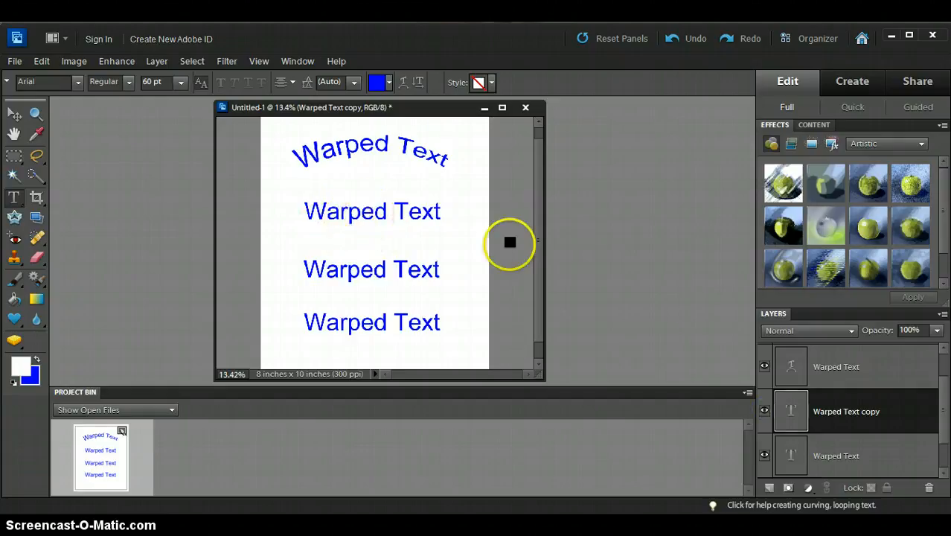
{"action": "left_click", "coordinate": [402, 85]}
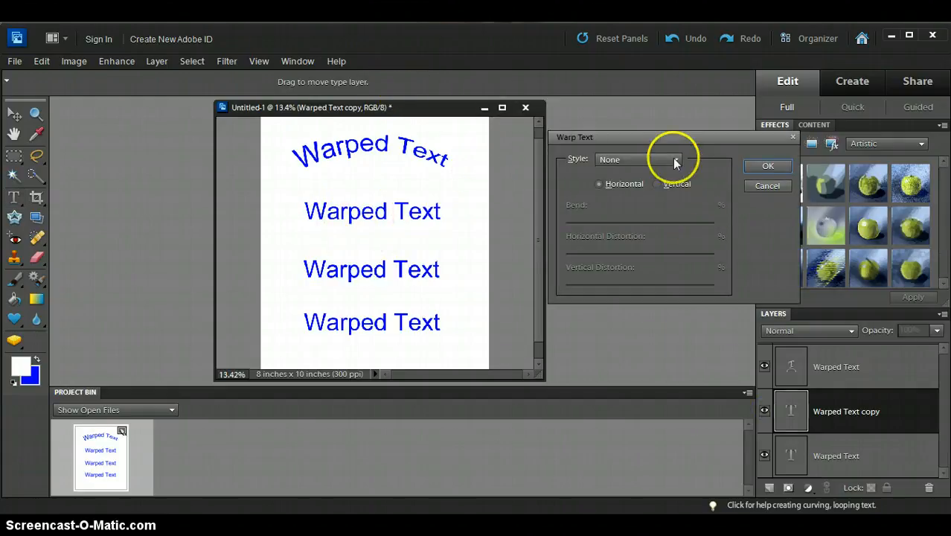
{"action": "left_click", "coordinate": [675, 160]}
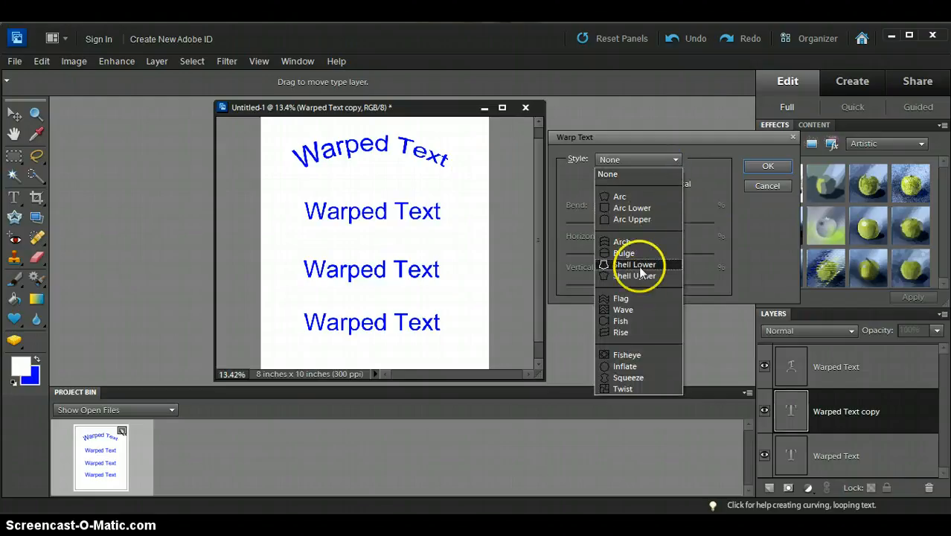
{"action": "left_click", "coordinate": [622, 300]}
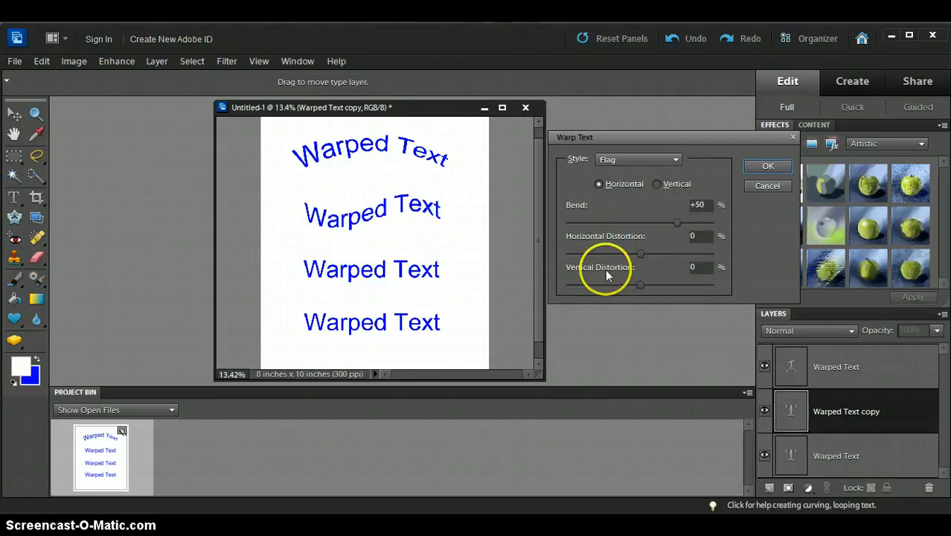
- Set the Flag warp's bend to +57% and vertical distortion to -22%, and apply it to the second line
{"action": "left_click_drag", "start_coordinate": [675, 226], "coordinate": [677, 224]}
{"action": "left_click_drag", "start_coordinate": [637, 284], "coordinate": [638, 288]}
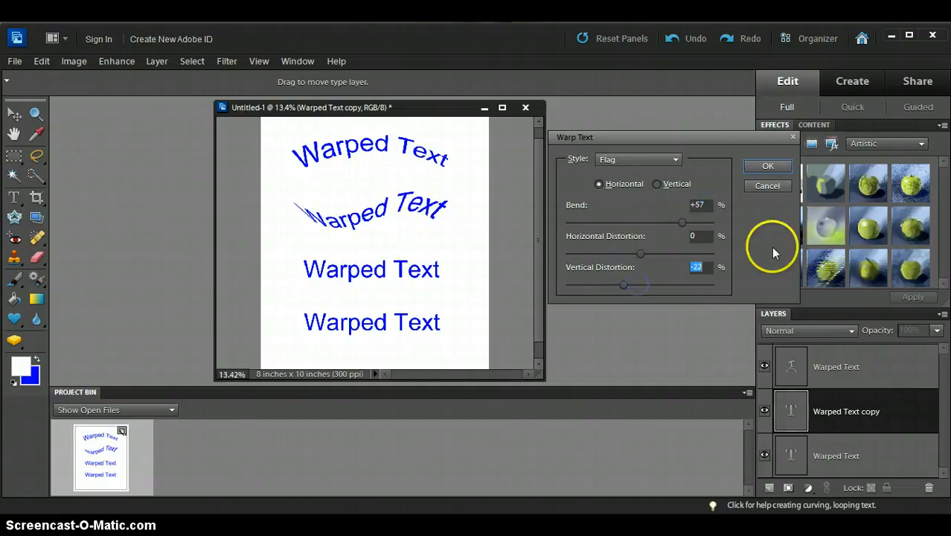
{"action": "left_click", "coordinate": [769, 169]}
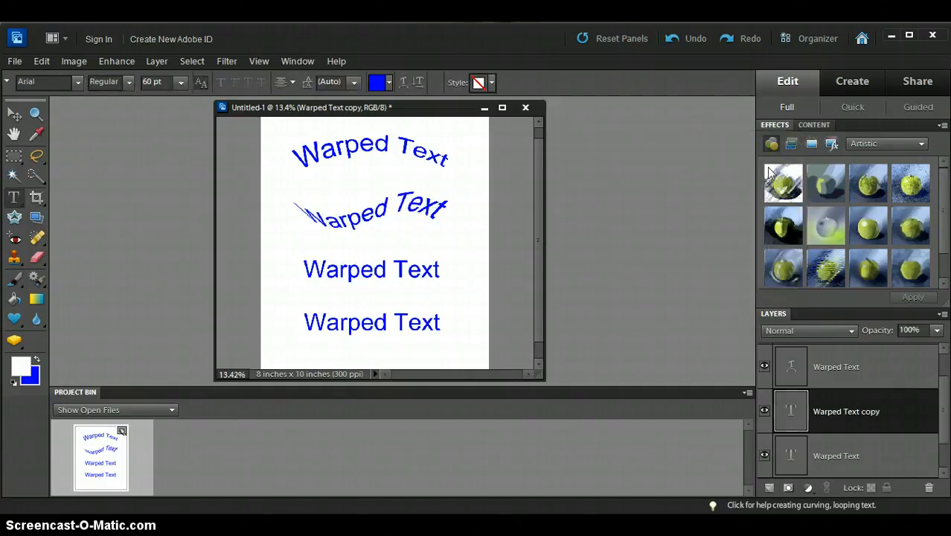
- Select the Warped Text layer just above Background, check its line by toggling visibility, and give that text the Fisheye warp style
{"action": "left_click", "coordinate": [940, 402]}
{"action": "left_click", "coordinate": [888, 420]}
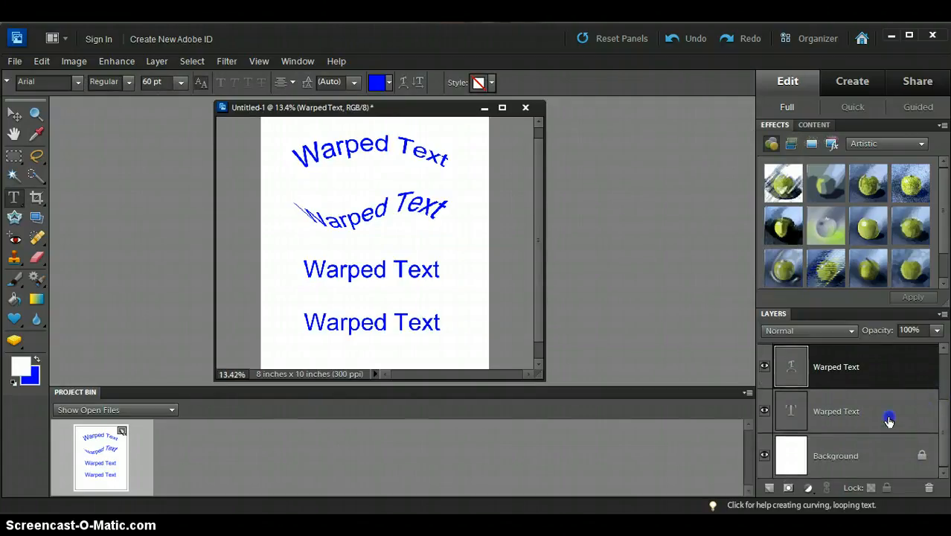
{"action": "left_click", "coordinate": [766, 412]}
{"action": "left_click", "coordinate": [766, 412]}
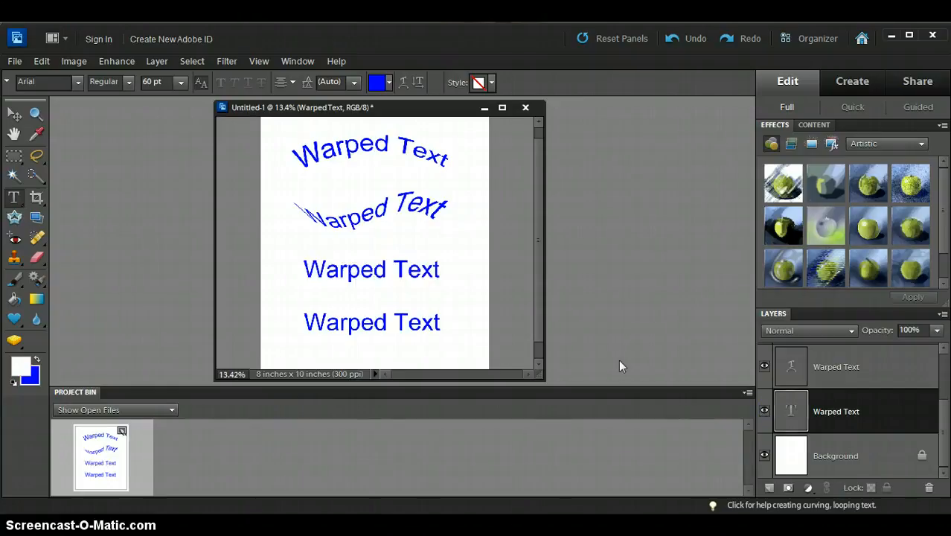
{"action": "left_click", "coordinate": [402, 82]}
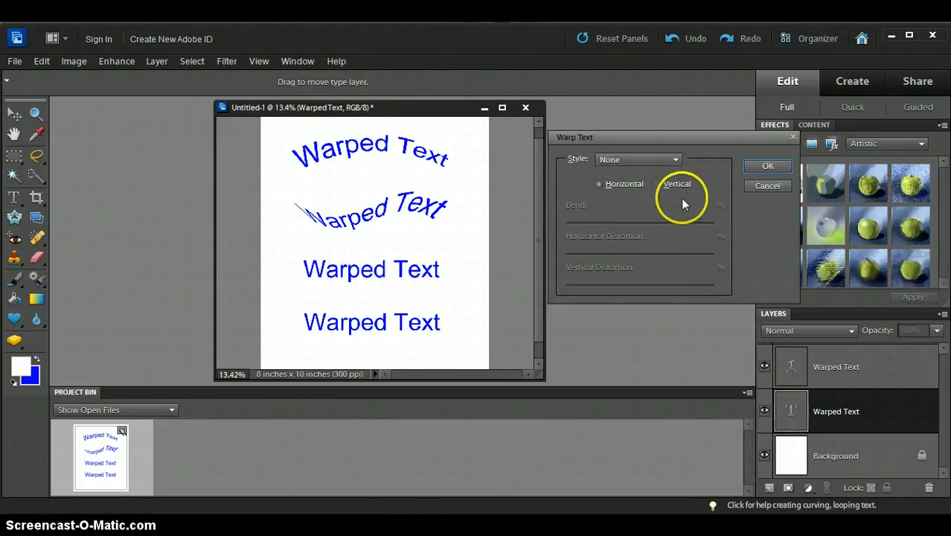
{"action": "left_click", "coordinate": [674, 161]}
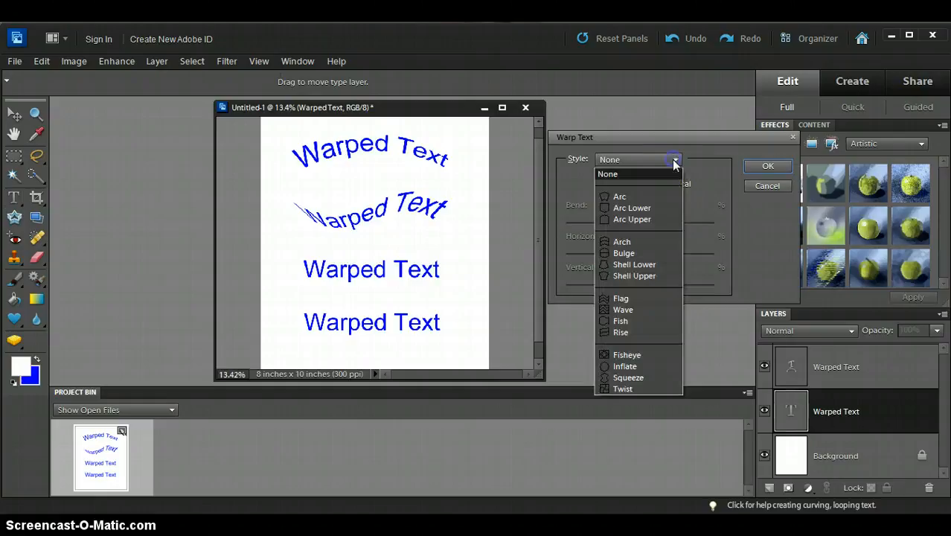
{"action": "left_click", "coordinate": [629, 356]}
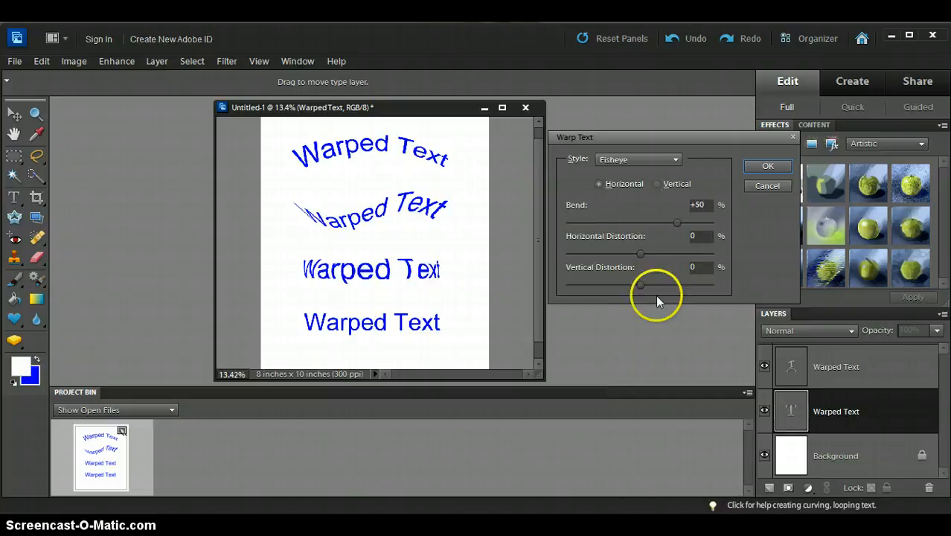
- Set the Fisheye warp's bend to +53%, increase its vertical distortion to a positive value, and apply it to the third line
{"action": "mouse_move", "coordinate": [679, 223]}
{"action": "left_mouse_down"}
{"action": "mouse_move", "coordinate": [665, 222]}
{"action": "mouse_move", "coordinate": [681, 223]}
{"action": "left_mouse_up"}
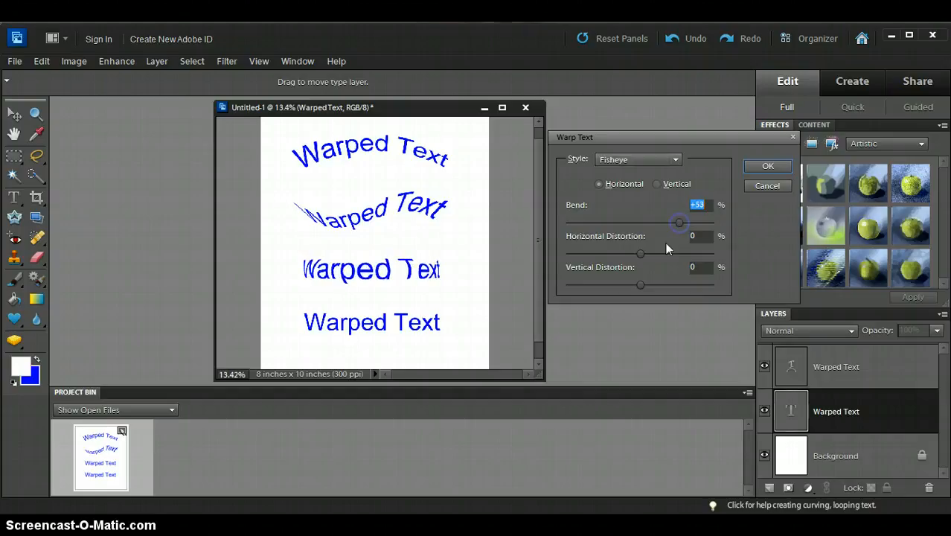
{"action": "left_click", "coordinate": [639, 285]}
{"action": "left_click_drag", "start_coordinate": [639, 285], "coordinate": [668, 285]}
{"action": "left_click", "coordinate": [759, 169]}
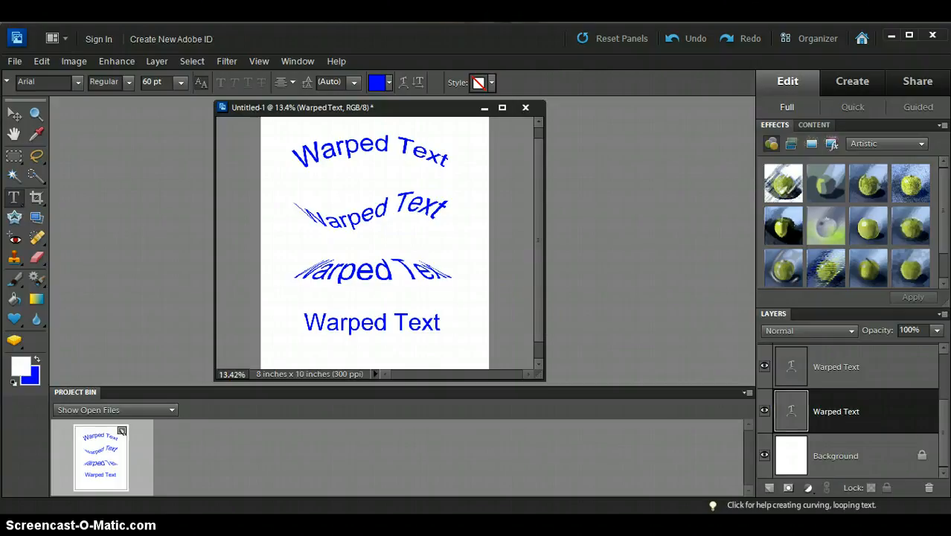
- Select the topmost line's layer and apply the fourth preset of the Drop Shadows layer styles to it
{"action": "scroll", "coordinate": [945, 435], "scroll_direction": "up", "scroll_amount": 1}
{"action": "scroll", "coordinate": [945, 434], "scroll_direction": "up", "scroll_amount": 1}
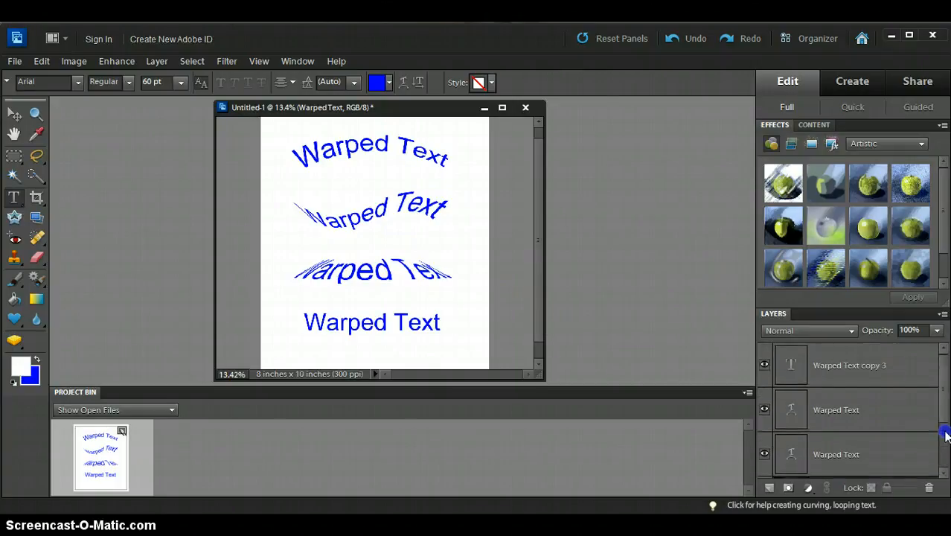
{"action": "left_click", "coordinate": [872, 419]}
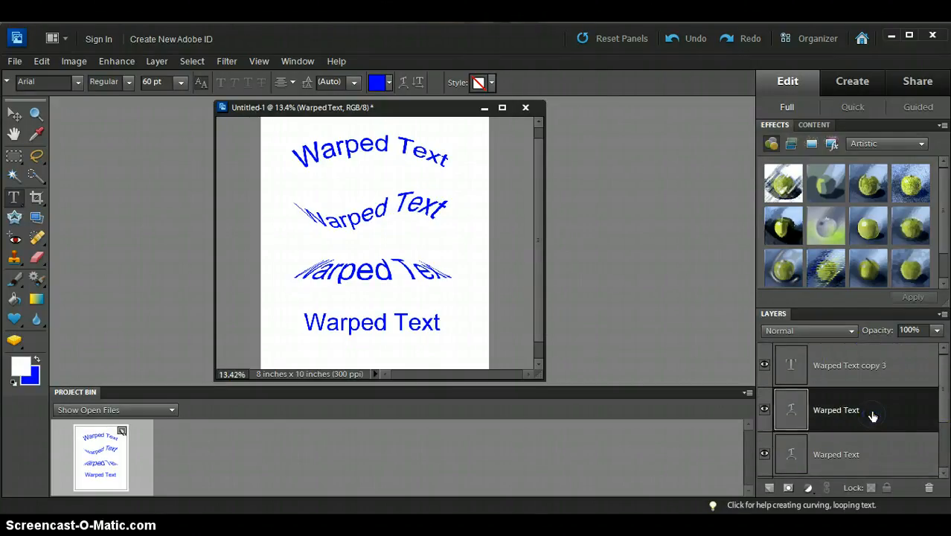
{"action": "left_click", "coordinate": [791, 145]}
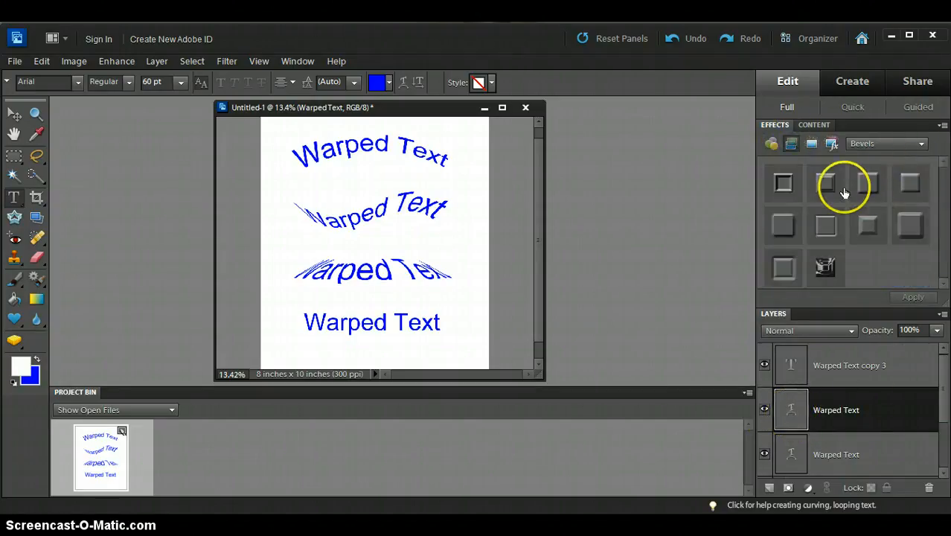
{"action": "left_click", "coordinate": [921, 144]}
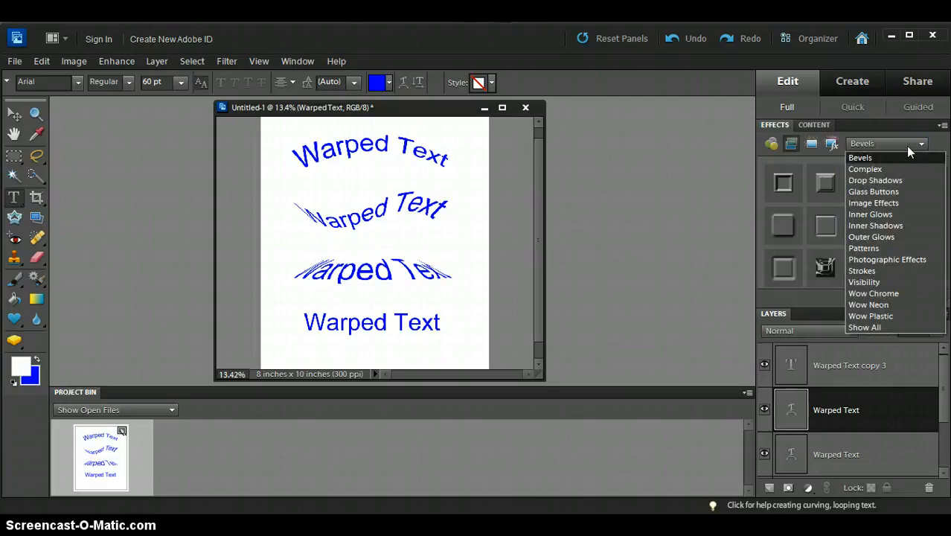
{"action": "left_click", "coordinate": [881, 181]}
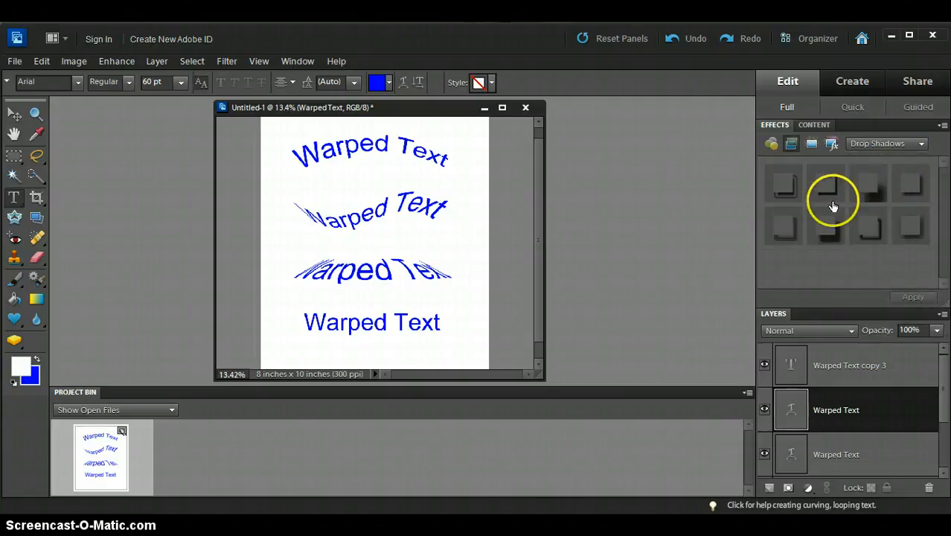
{"action": "left_click", "coordinate": [913, 185]}
{"action": "double_click", "coordinate": [913, 185]}
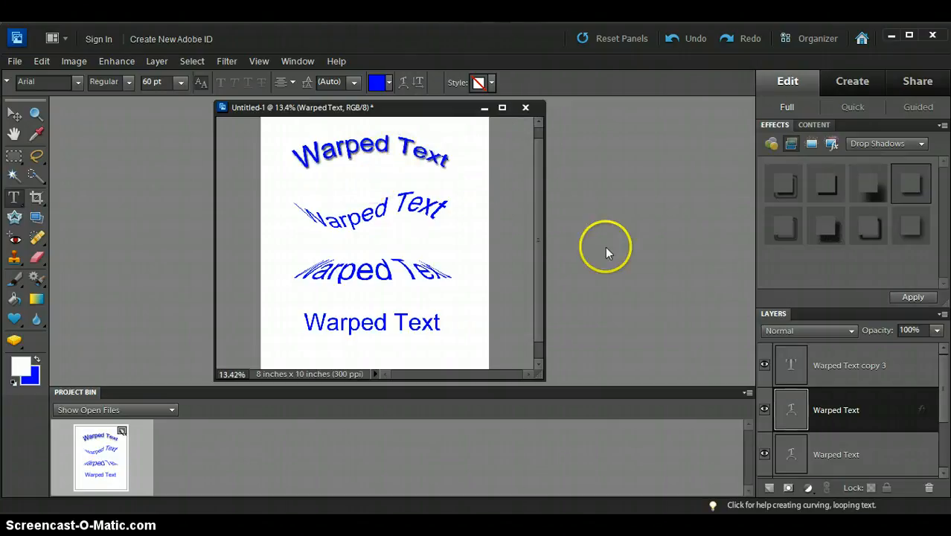
- Set the topmost line's drop shadow to 24 px size, 30 px distance and 90% opacity
{"action": "double_click", "coordinate": [923, 415]}
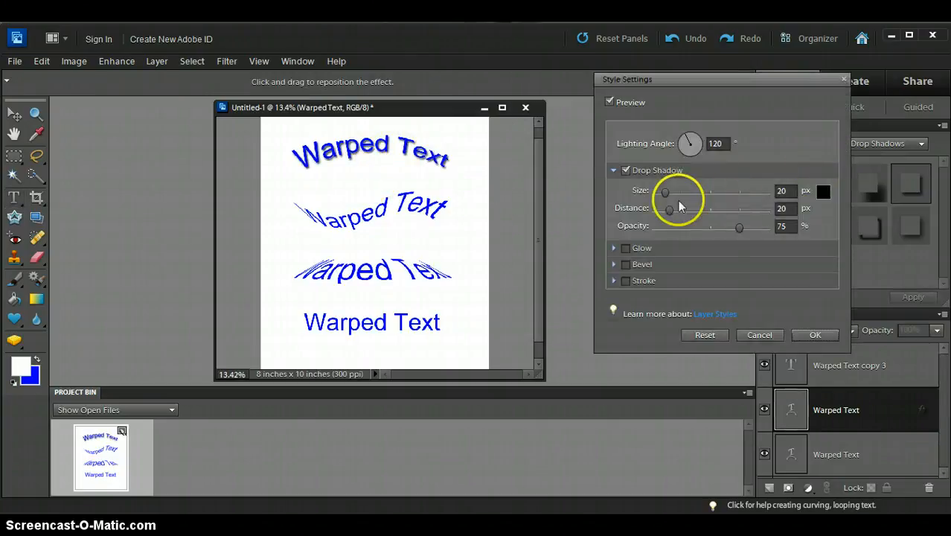
{"action": "left_click_drag", "start_coordinate": [665, 191], "coordinate": [666, 194]}
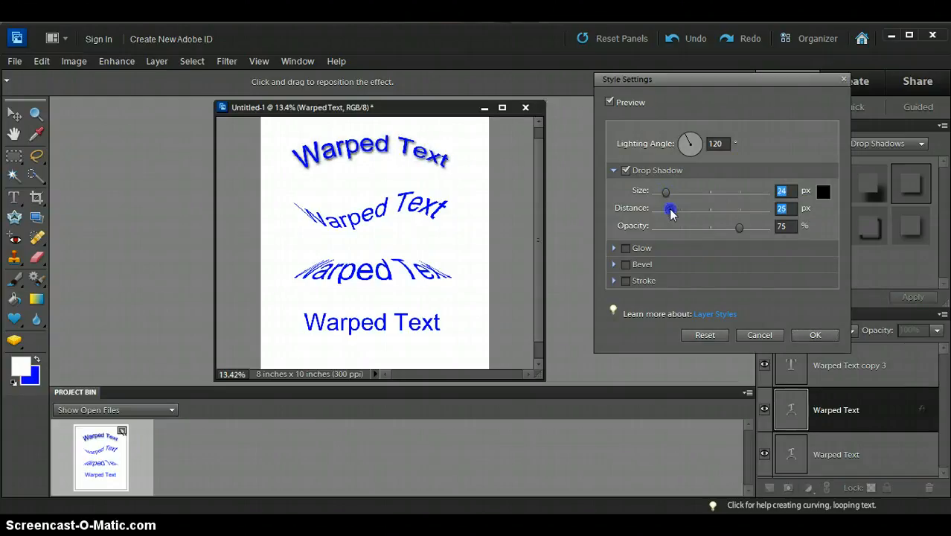
{"action": "left_click", "coordinate": [741, 230]}
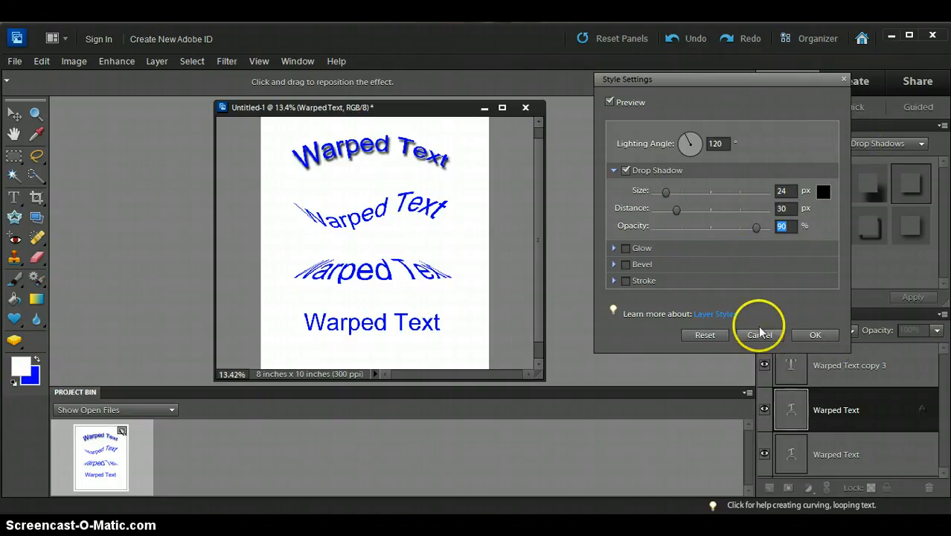
{"action": "left_click", "coordinate": [613, 265]}
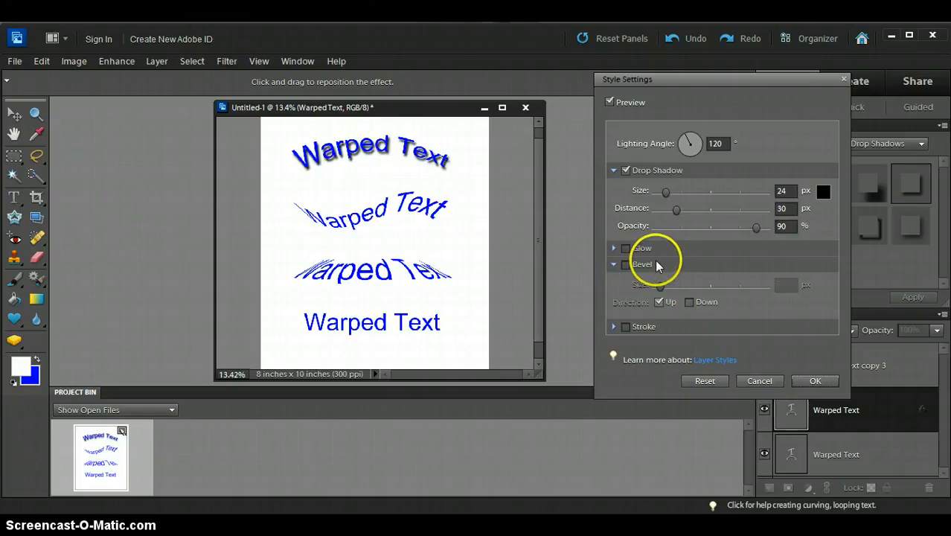
{"action": "left_click", "coordinate": [615, 265]}
{"action": "left_click", "coordinate": [800, 335]}
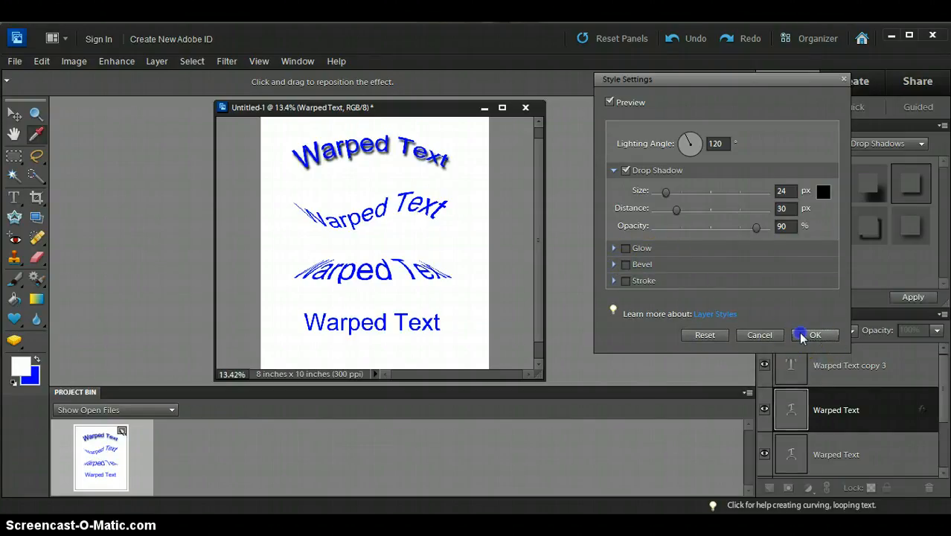
- Add the fourth preset in the first row of the Bevels layer styles to the topmost line
{"action": "left_click", "coordinate": [895, 181]}
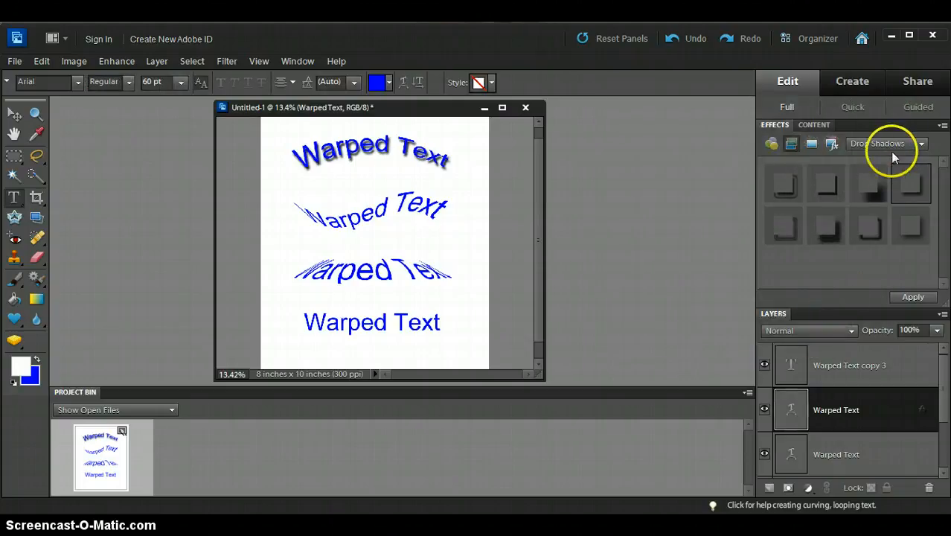
{"action": "left_click", "coordinate": [915, 146]}
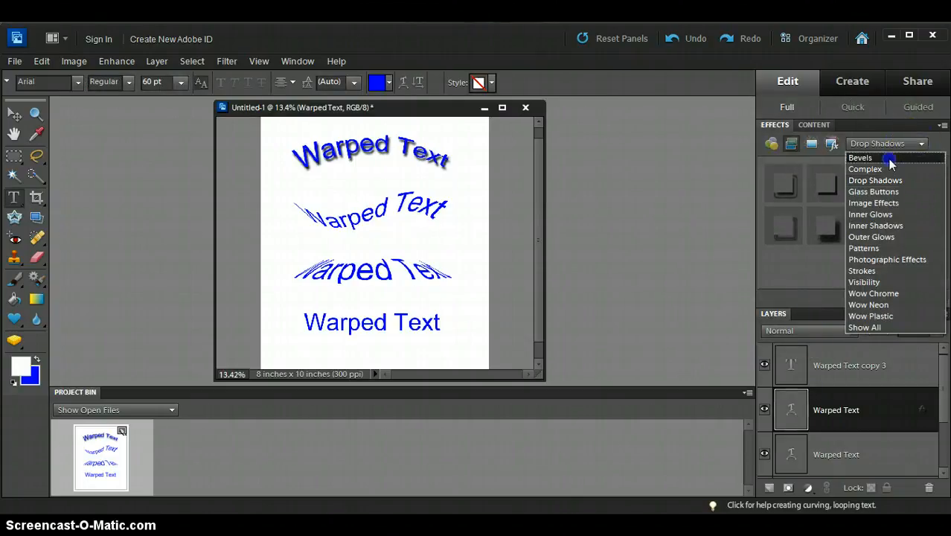
{"action": "left_click", "coordinate": [888, 157]}
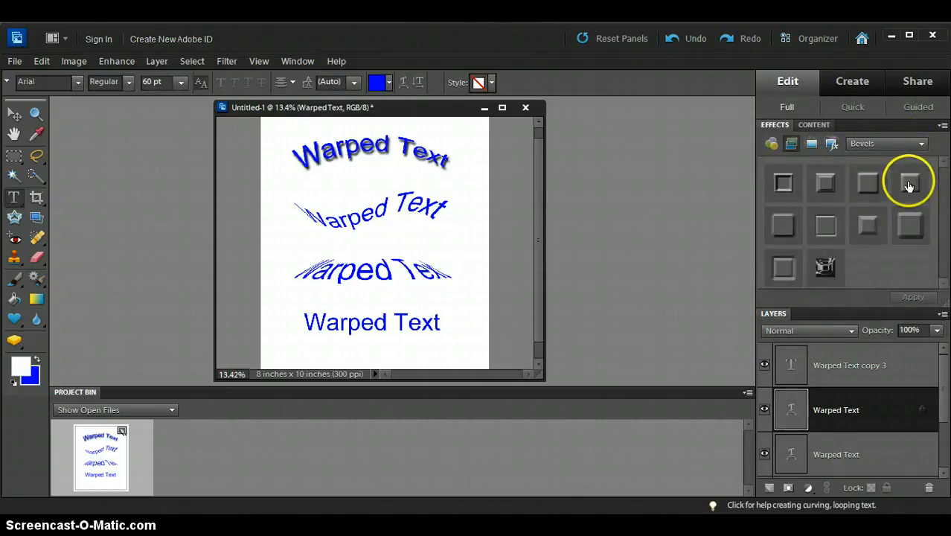
{"action": "left_click", "coordinate": [908, 186]}
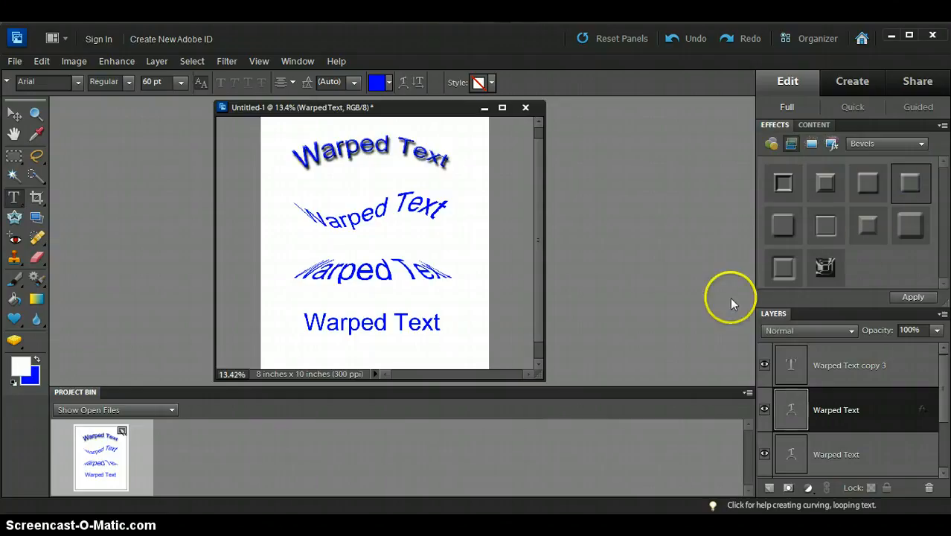
- Set the topmost line's bevel size to 27 px, keeping the direction up
{"action": "double_click", "coordinate": [923, 414]}
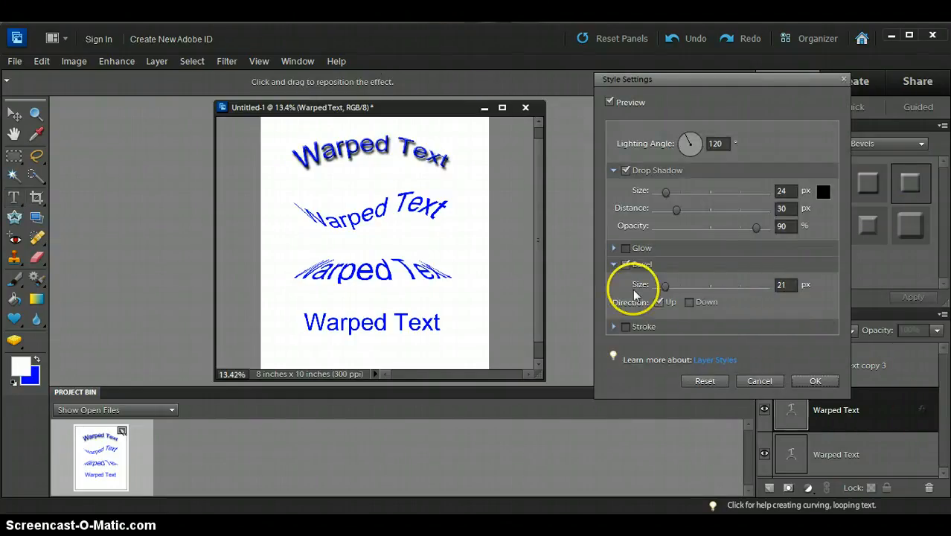
{"action": "left_click_drag", "start_coordinate": [664, 286], "coordinate": [666, 290]}
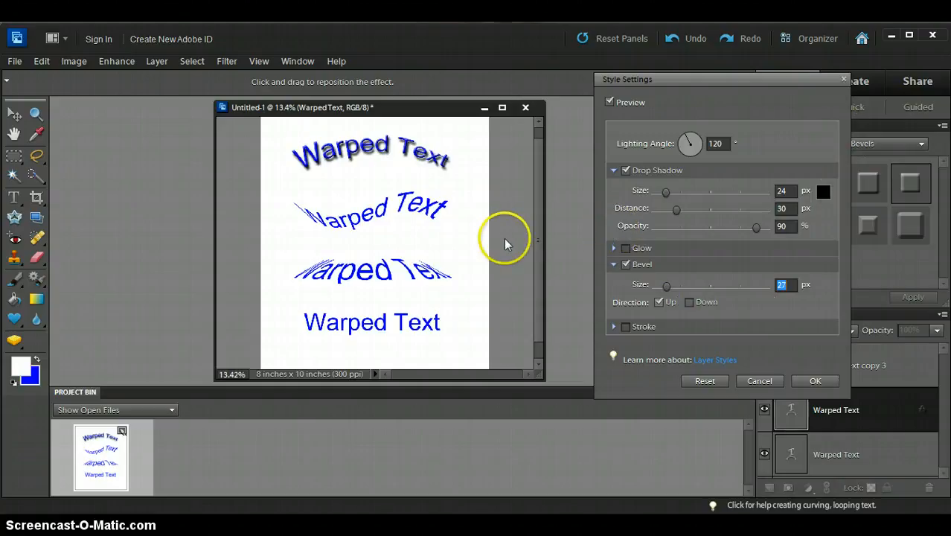
{"action": "left_click", "coordinate": [813, 382]}
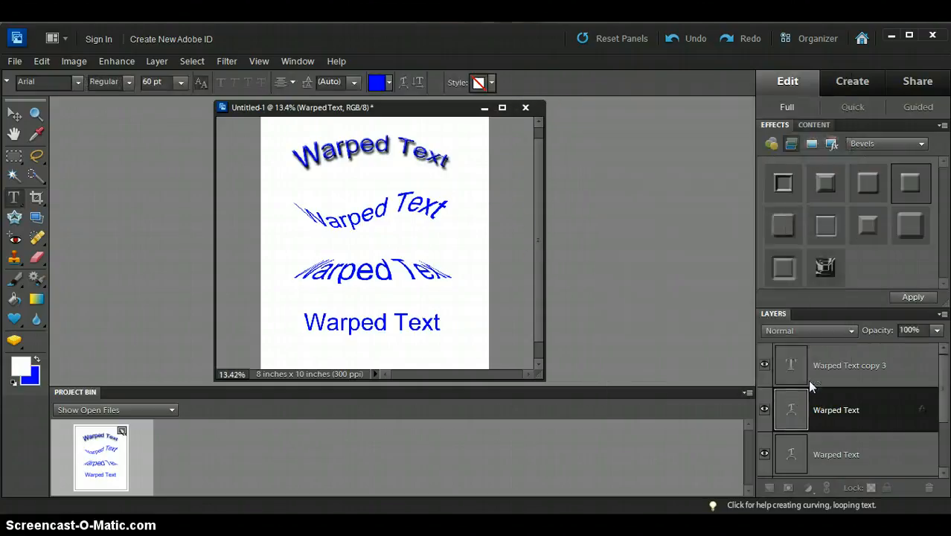
- Examine the drop shadow and bevel on the topmost line up close, comparing it with the unstyled line below
{"action": "scroll", "coordinate": [365, 173], "scroll_direction": "up", "scroll_amount": 4}
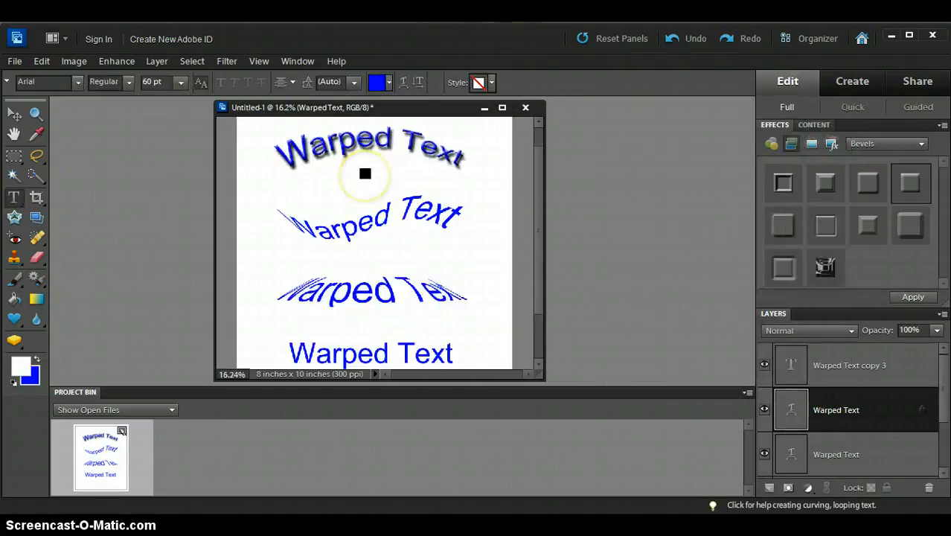
{"action": "scroll", "coordinate": [365, 173], "scroll_direction": "up", "scroll_amount": 1}
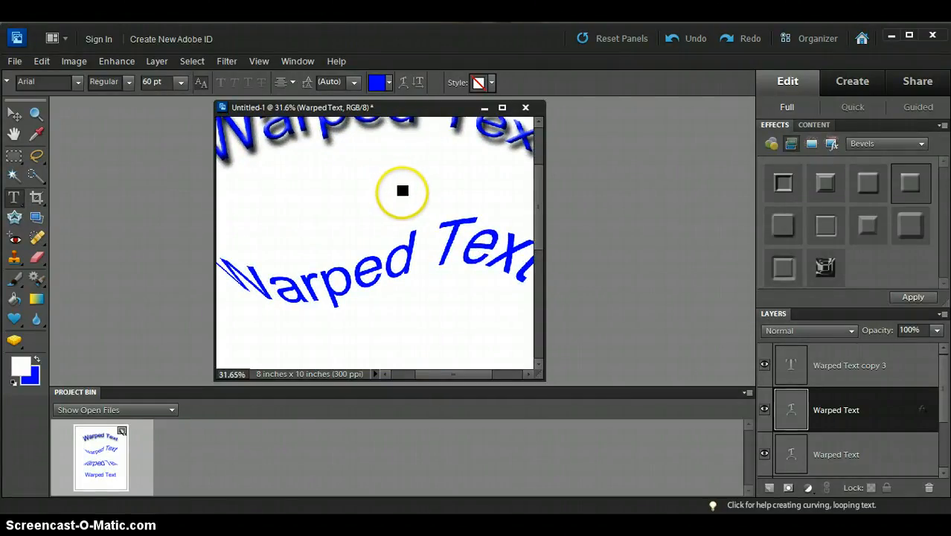
{"action": "left_click_drag", "start_coordinate": [385, 194], "coordinate": [408, 253]}
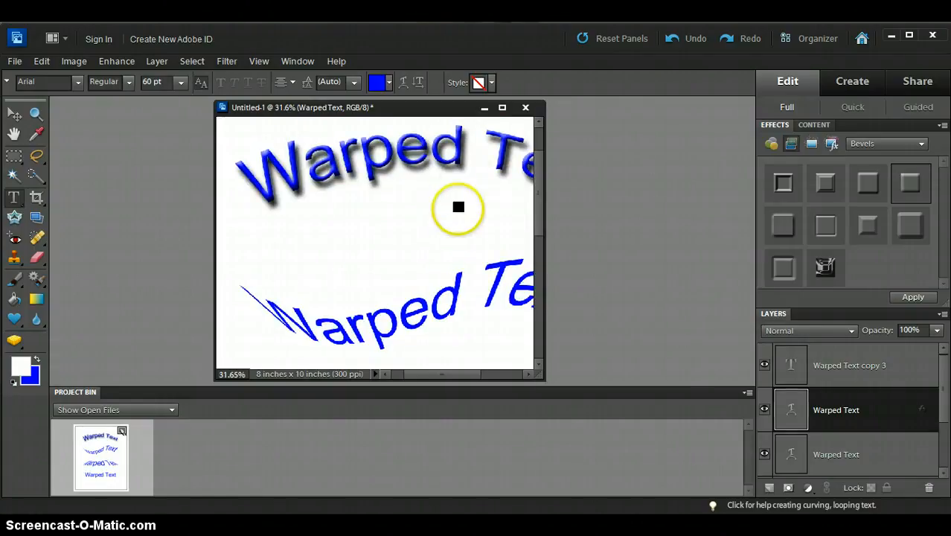
{"action": "left_click_drag", "start_coordinate": [462, 218], "coordinate": [413, 217]}
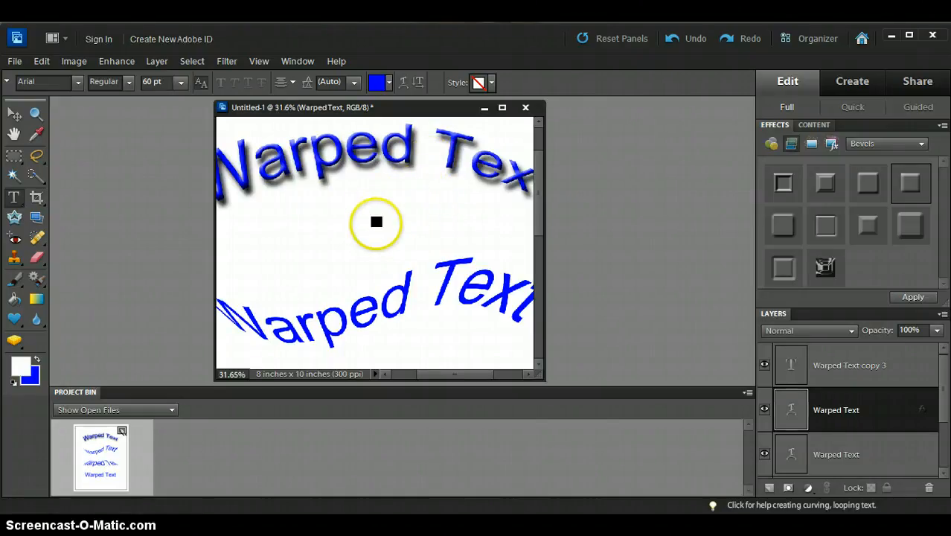
{"action": "scroll", "coordinate": [379, 220], "scroll_direction": "down", "scroll_amount": 4}
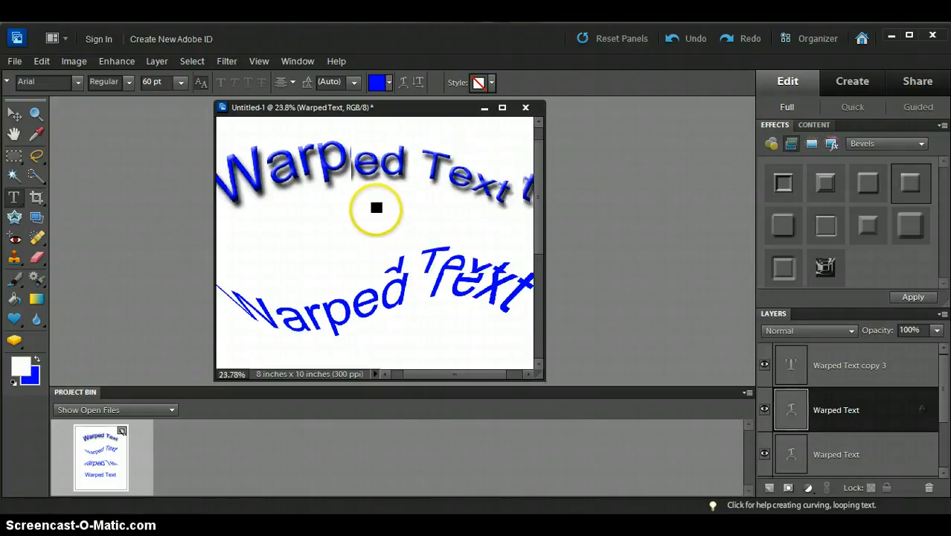
{"action": "scroll", "coordinate": [376, 207], "scroll_direction": "down", "scroll_amount": 2}
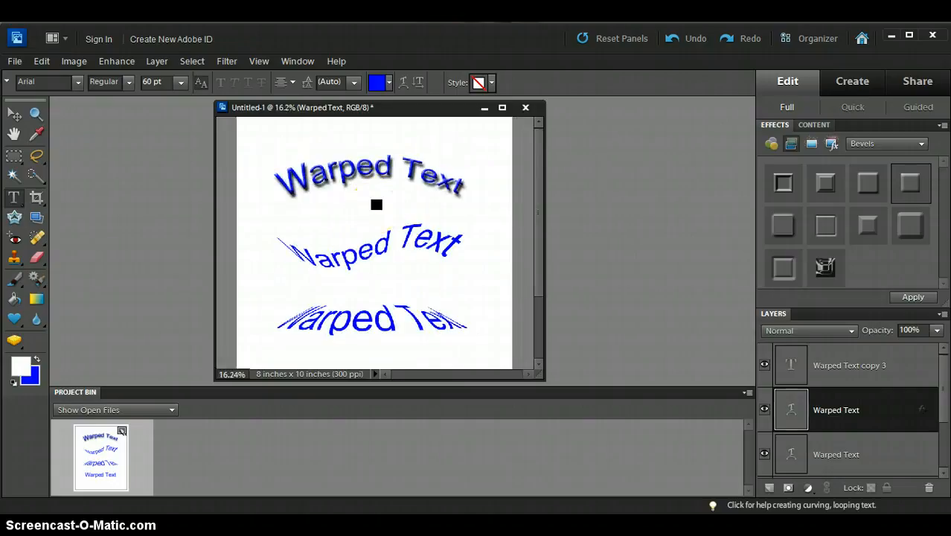